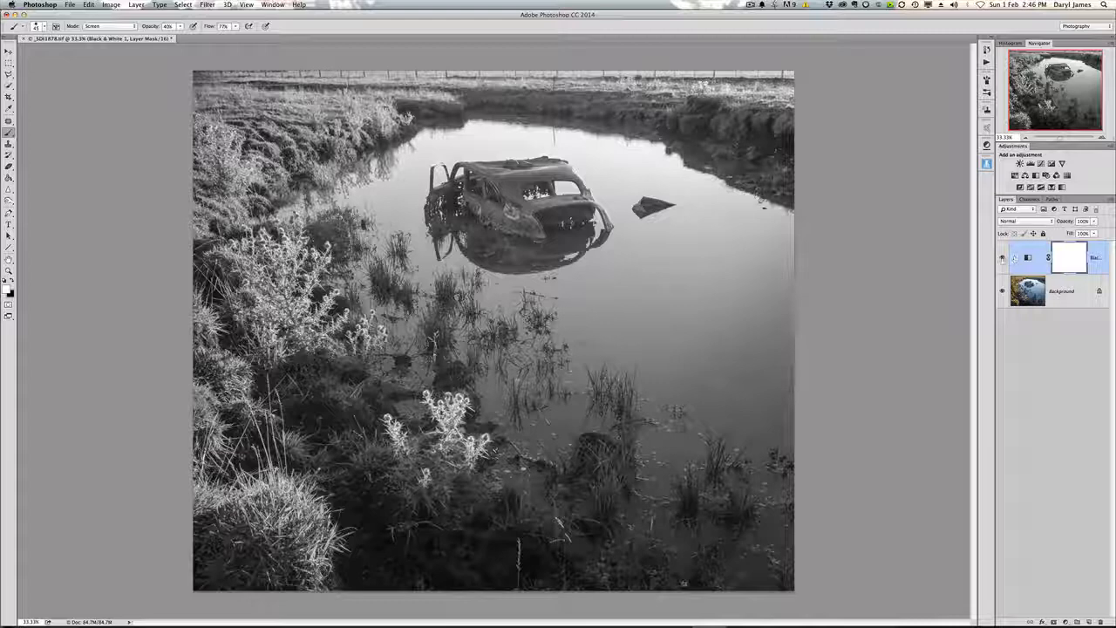
Step: Toggle the Black & White adjustment layer's visibility to compare the conversion with the color original
click(1002, 259)
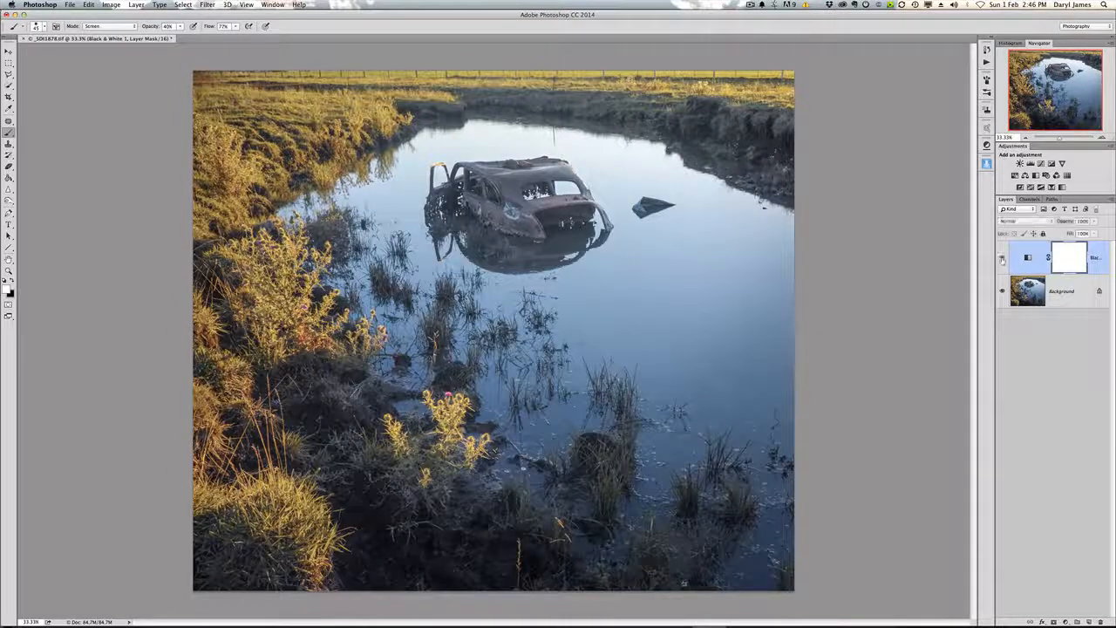
click(1002, 258)
click(1002, 259)
click(1002, 258)
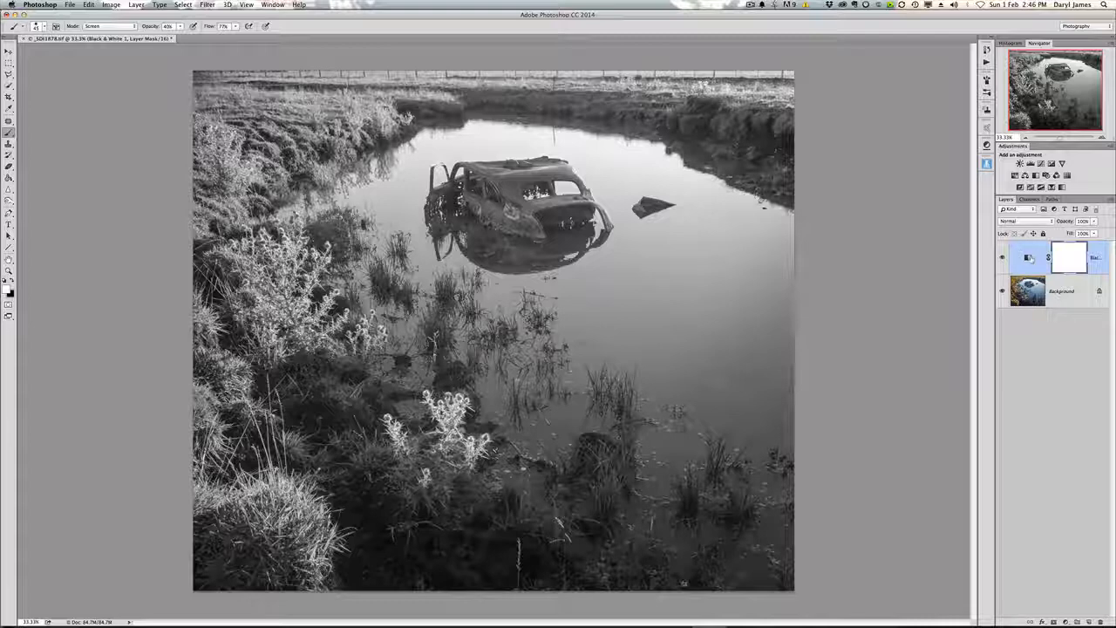
click(1065, 621)
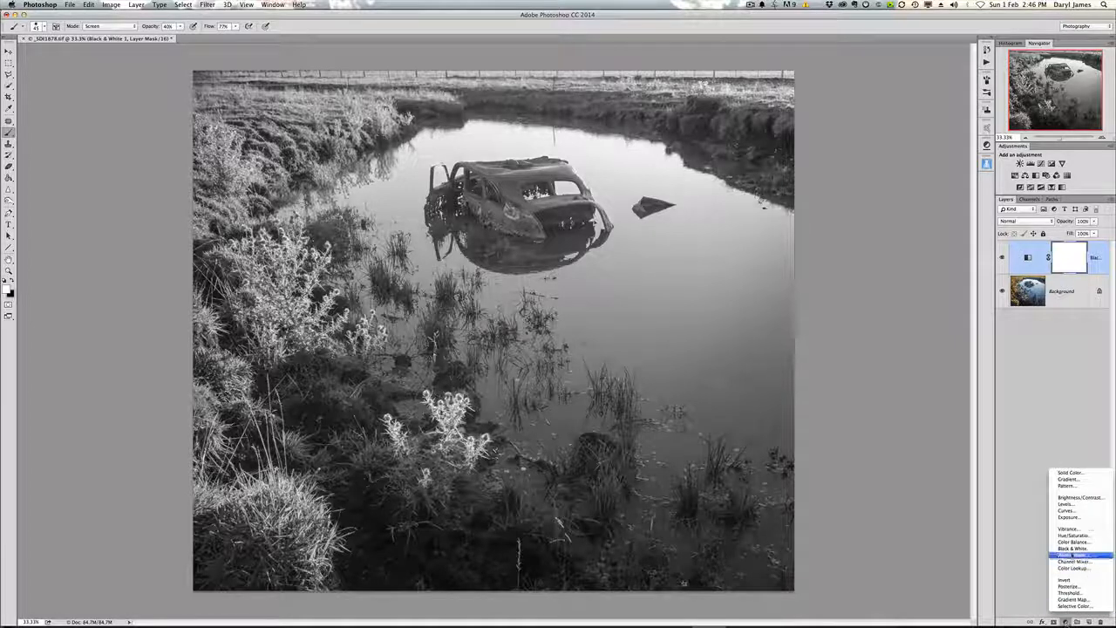
click(1069, 516)
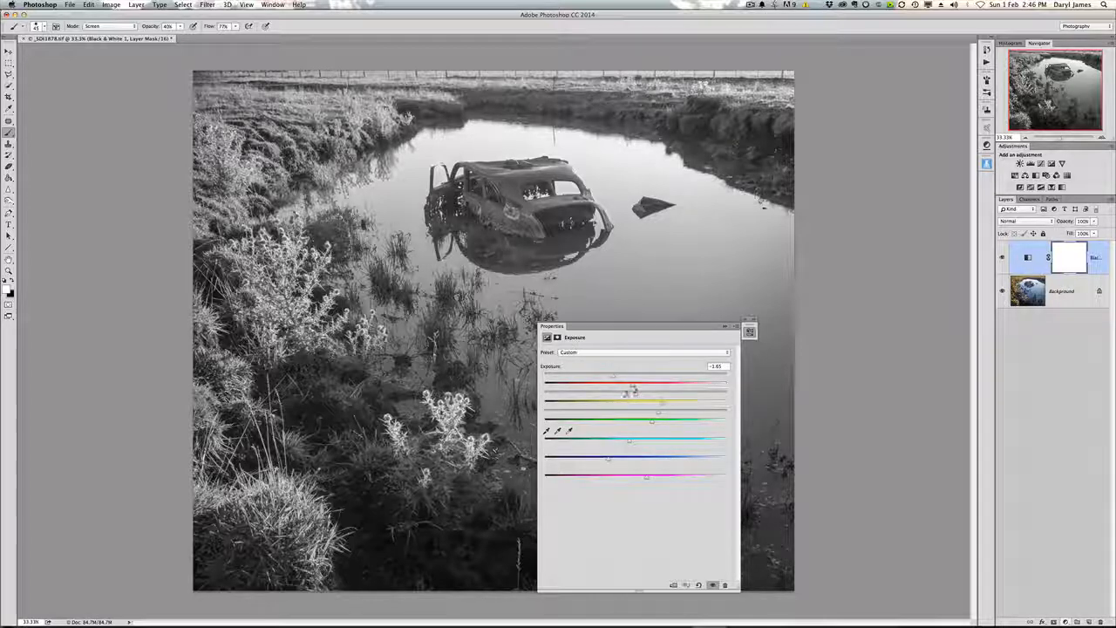
key(super+j)
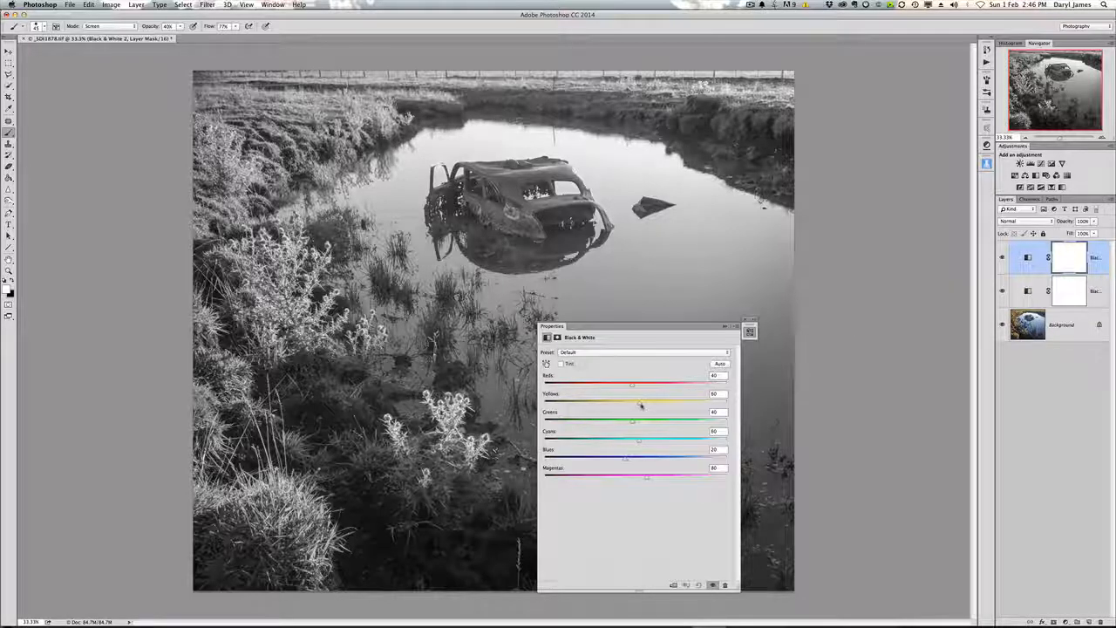
mouse_move(641, 404)
mouse_down()
mouse_move(655, 403)
mouse_move(637, 404)
mouse_up()
click(726, 327)
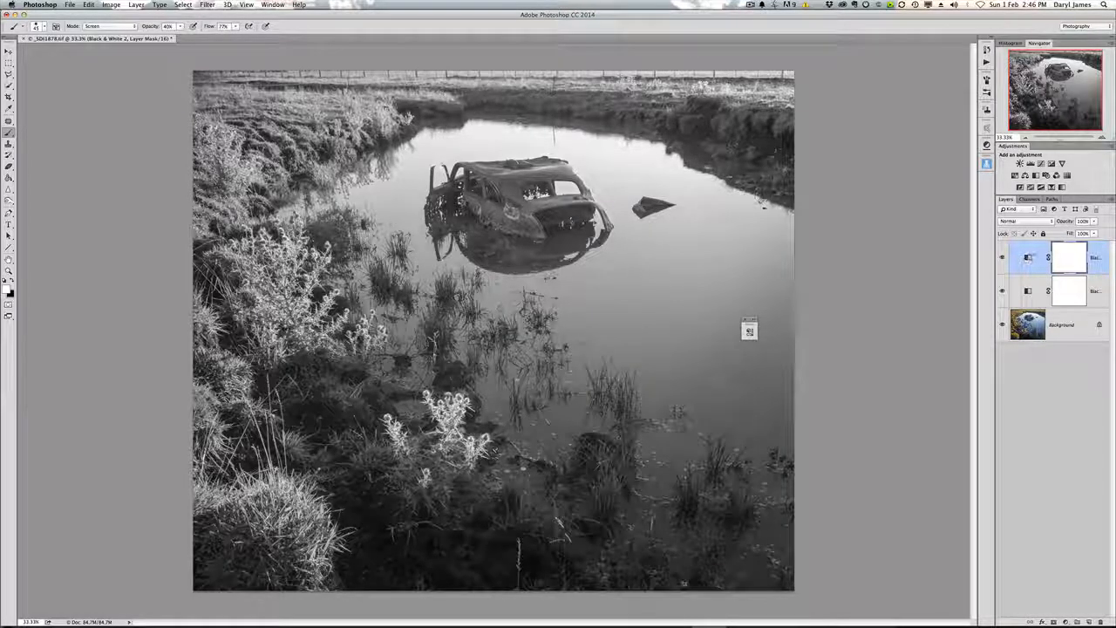
drag(1032, 256, 1055, 622)
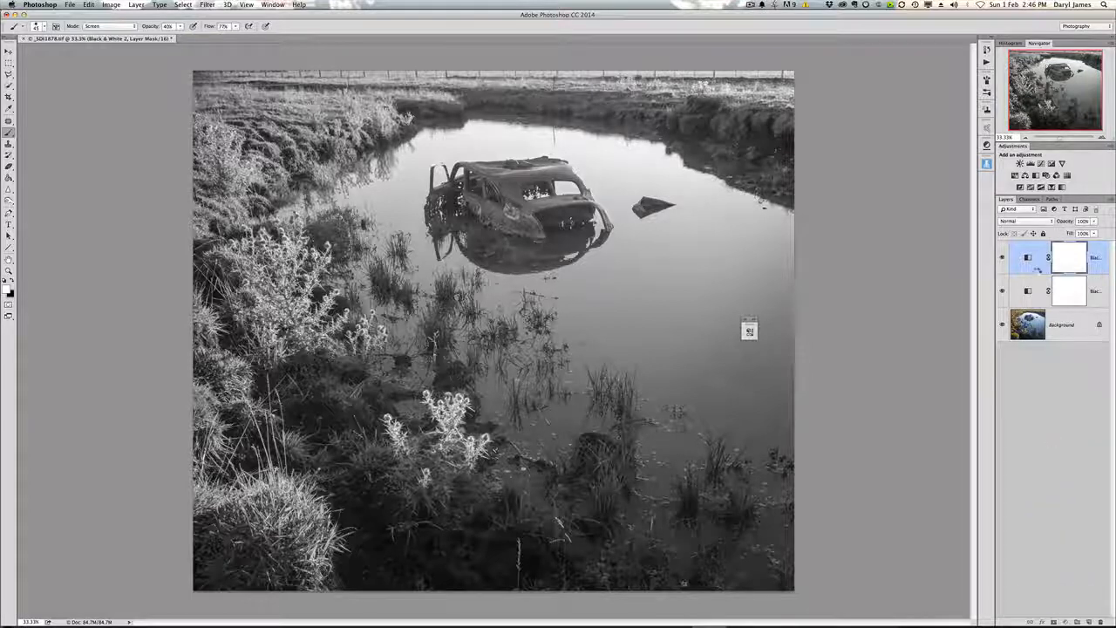
key(BackSpace)
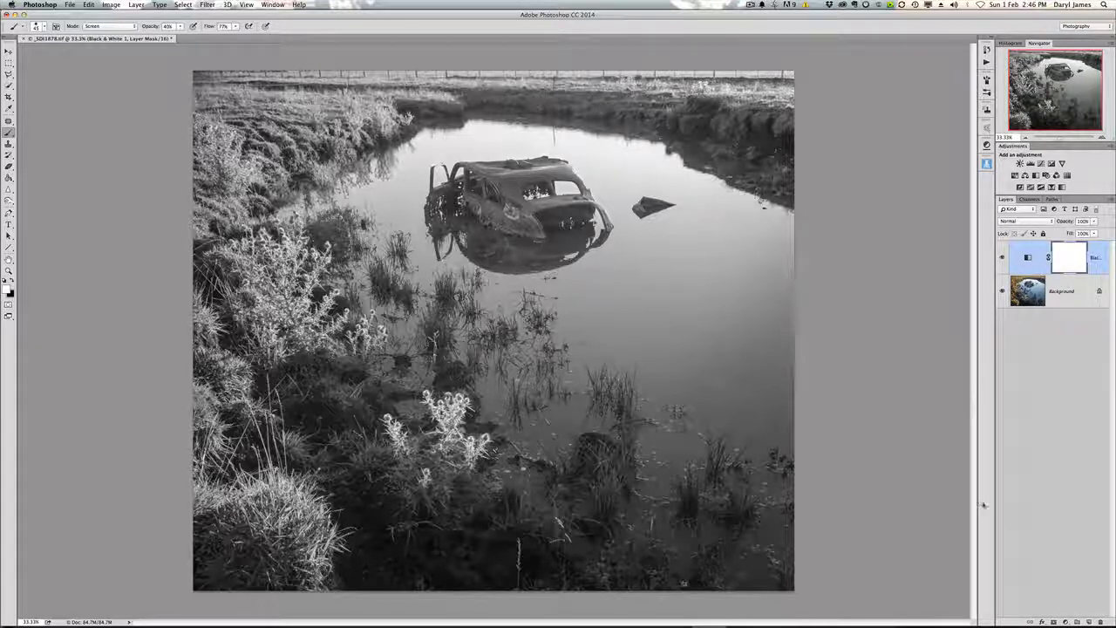
Step: Add an Exposure adjustment layer above the Black & White layer and darken the photo with reduced exposure and a gamma correction of 0.74
click(1066, 620)
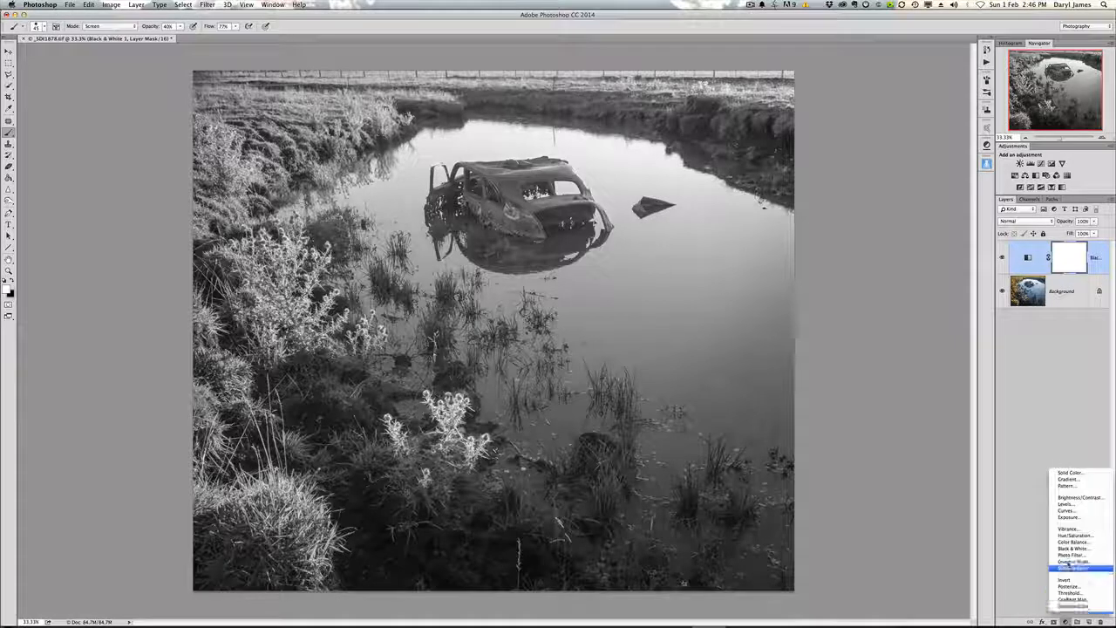
click(1072, 532)
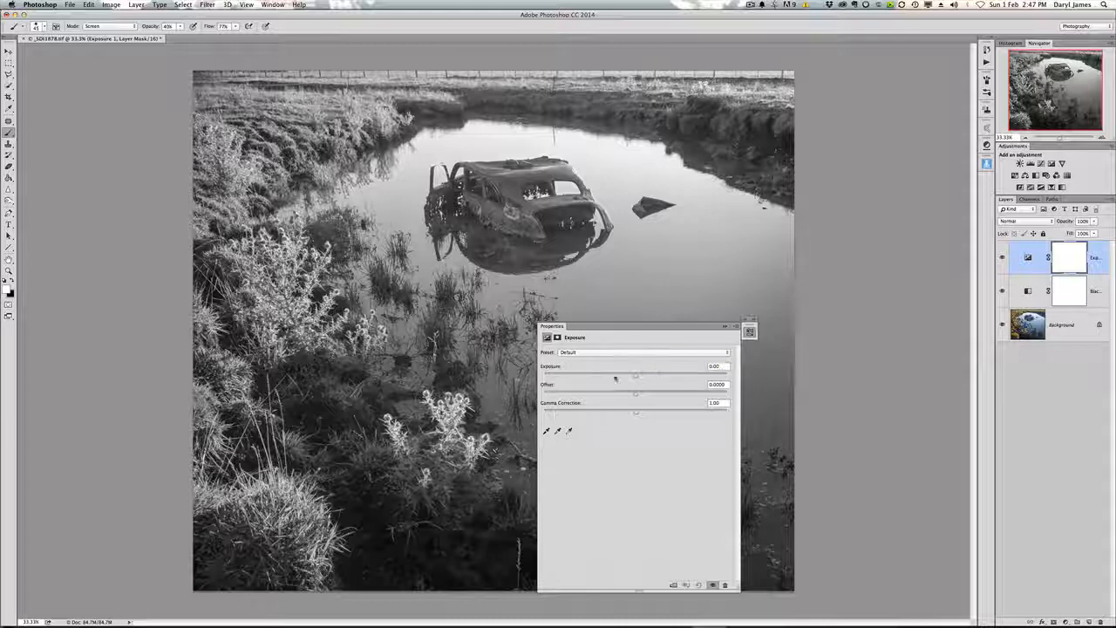
drag(636, 375, 656, 416)
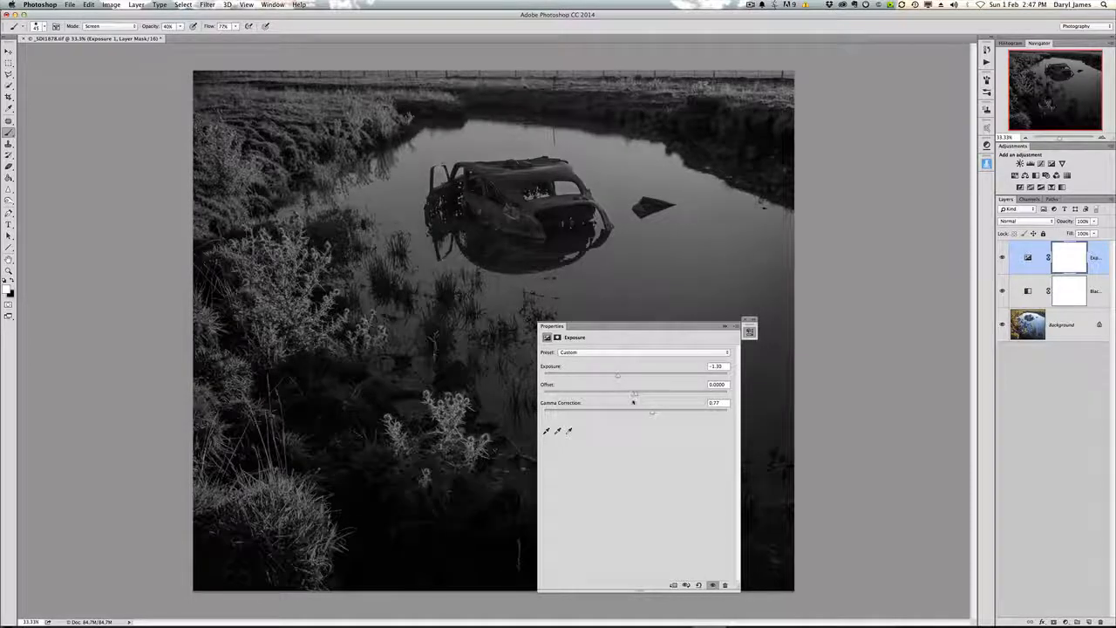
mouse_move(636, 397)
mouse_down()
mouse_move(624, 397)
mouse_move(636, 396)
mouse_up()
drag(653, 413, 654, 413)
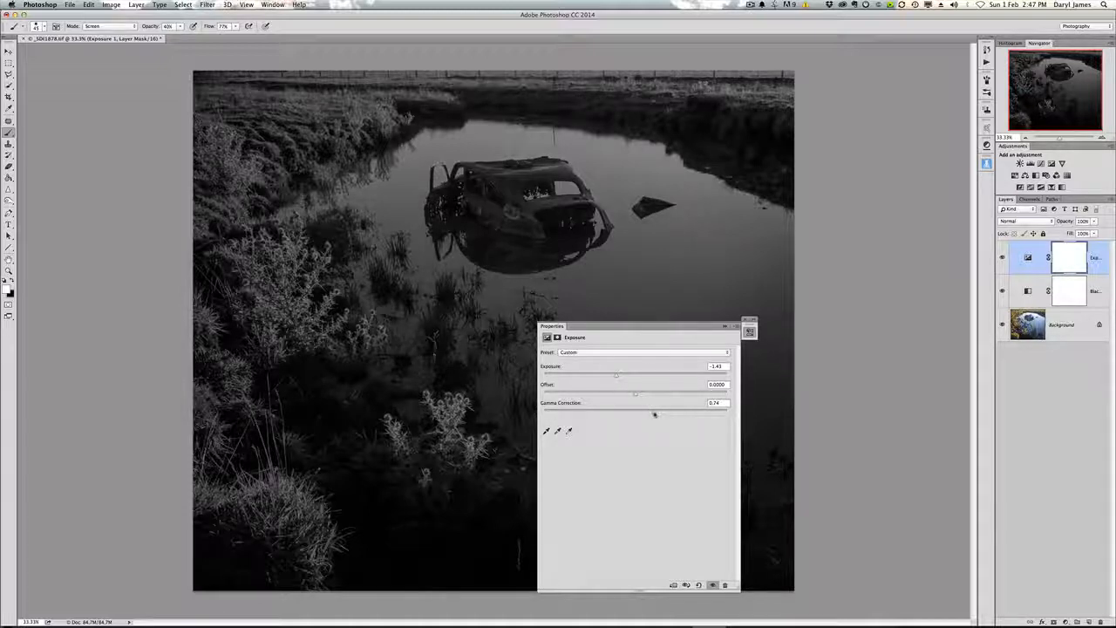
drag(616, 377, 619, 378)
click(725, 326)
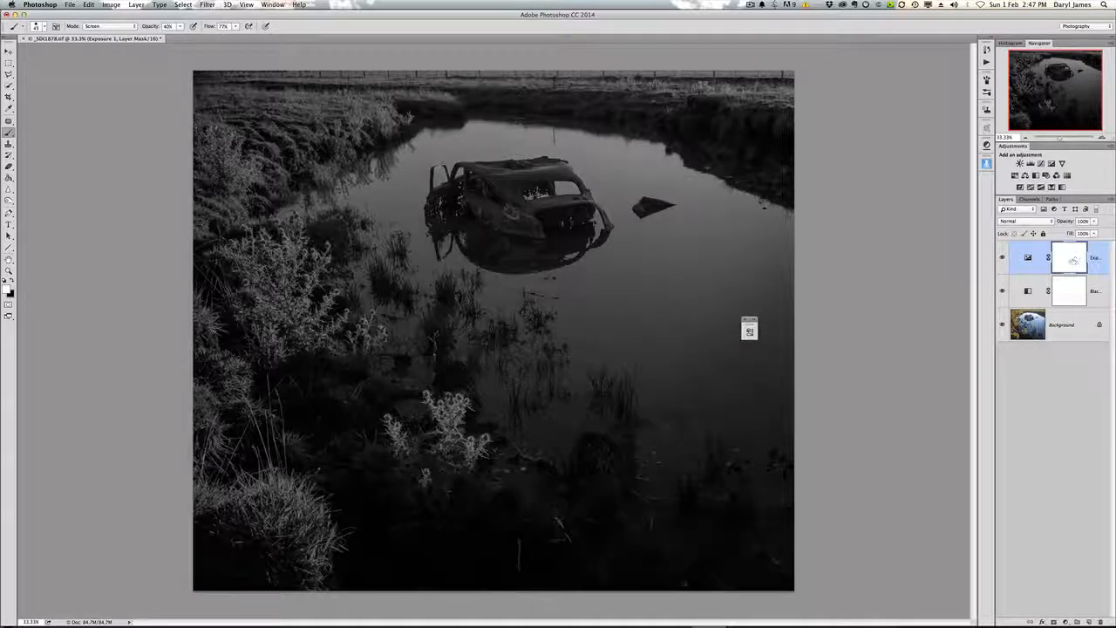
click(744, 319)
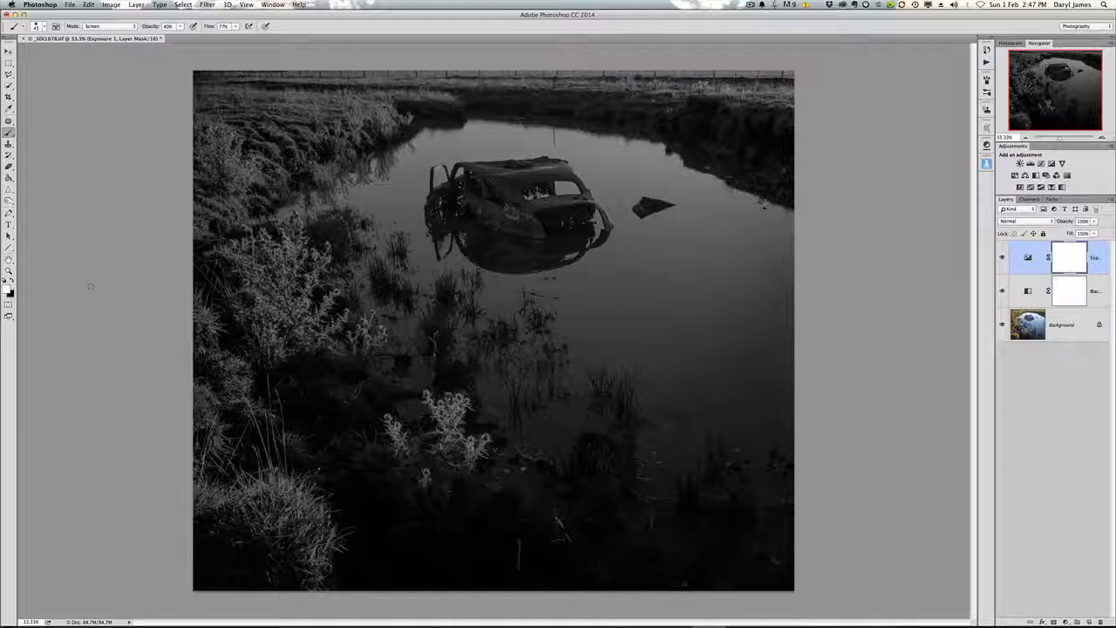
Step: Activate the Brush tool with a round brush tip and set its blending mode to Normal
click(9, 131)
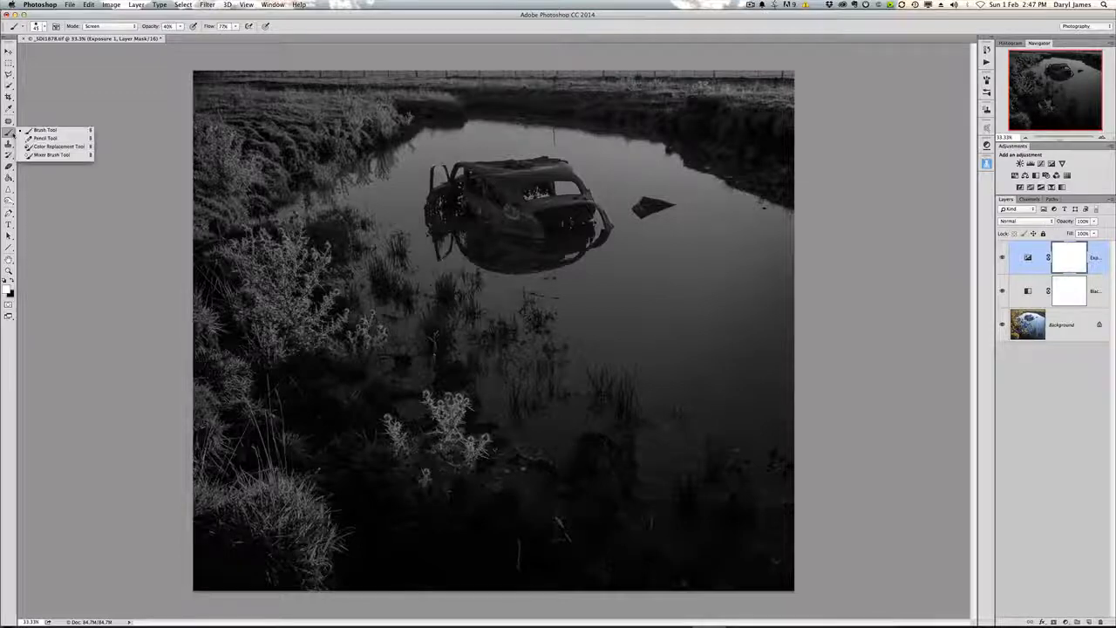
click(59, 131)
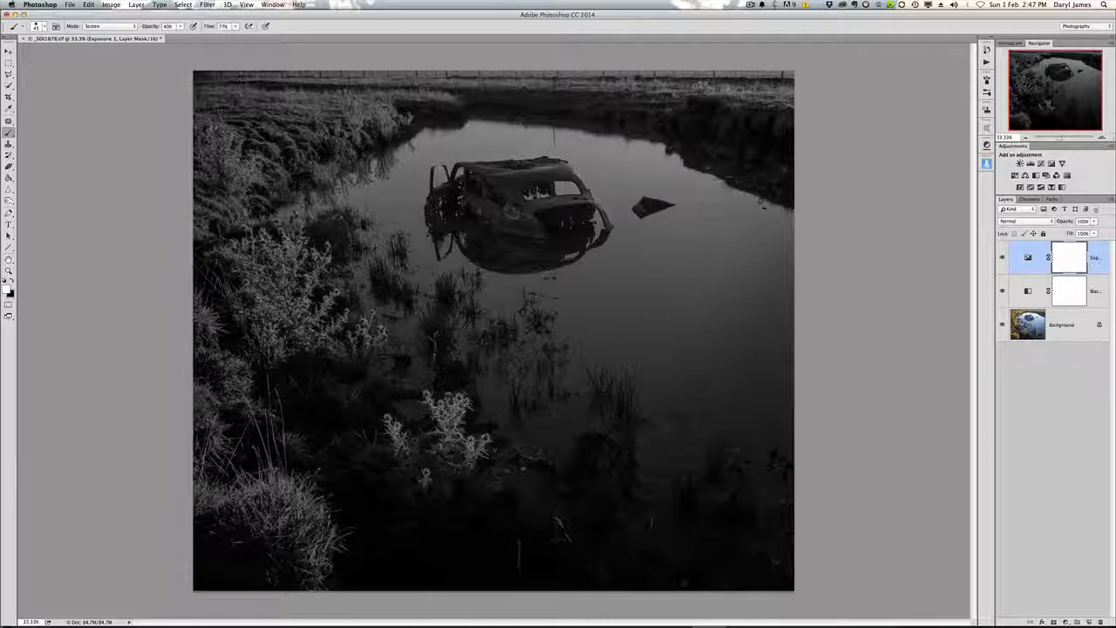
click(42, 27)
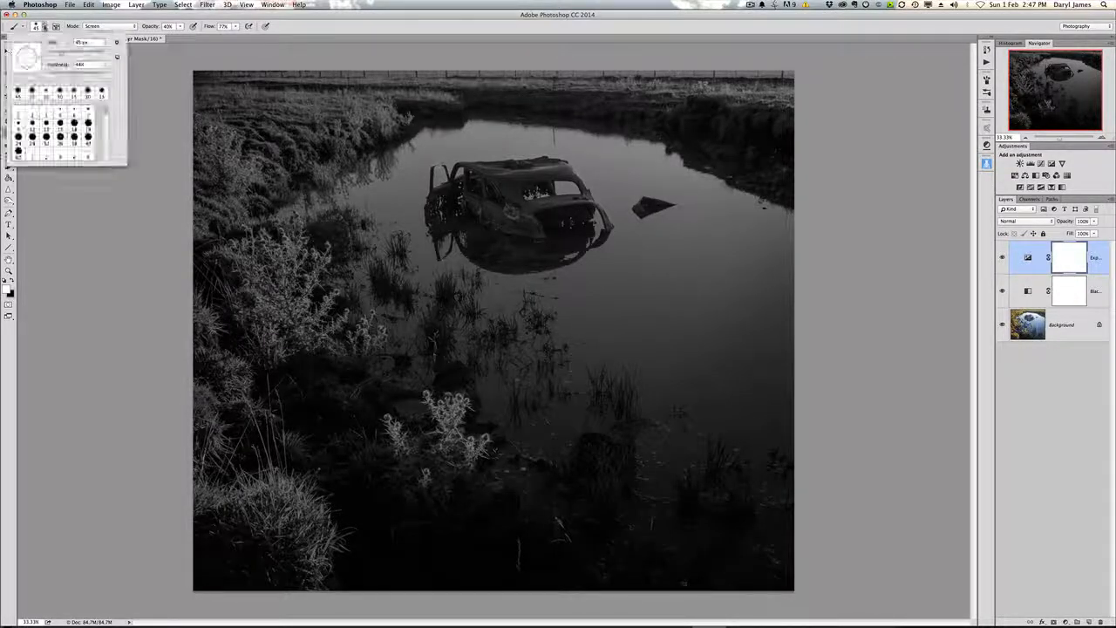
click(17, 92)
click(105, 27)
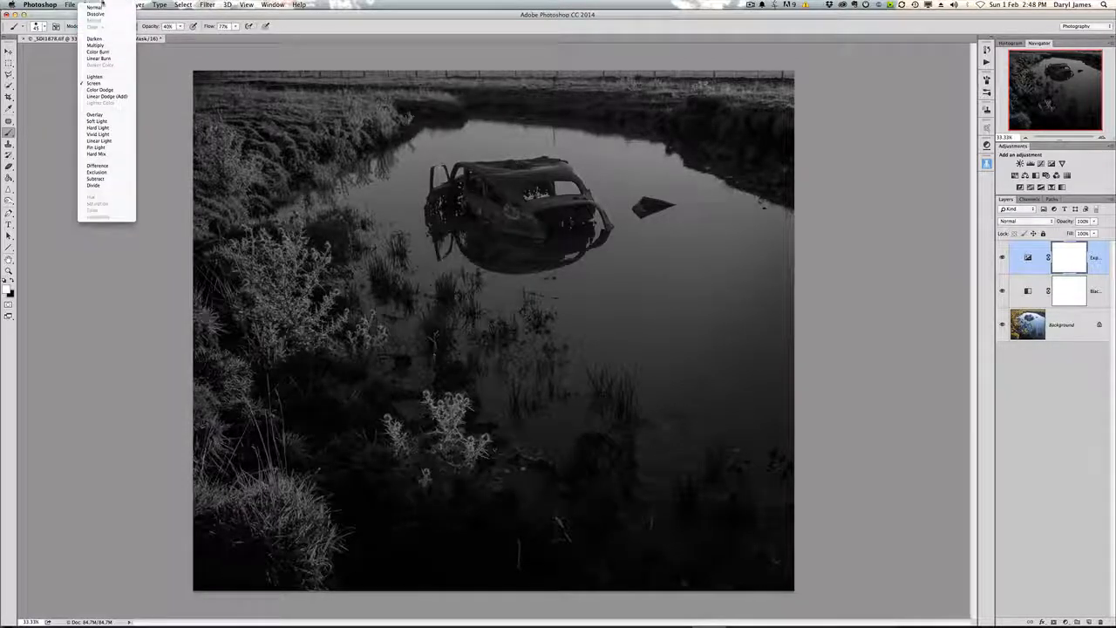
click(100, 10)
Step: Lower the brush opacity to 33% and the flow to 63%
click(182, 26)
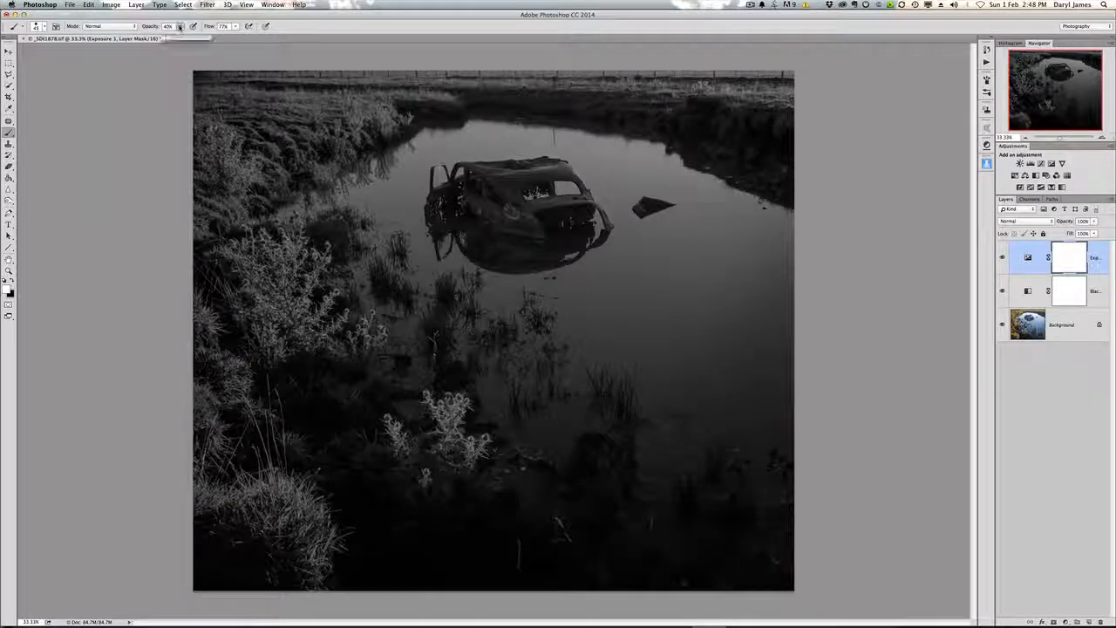
drag(182, 36, 179, 38)
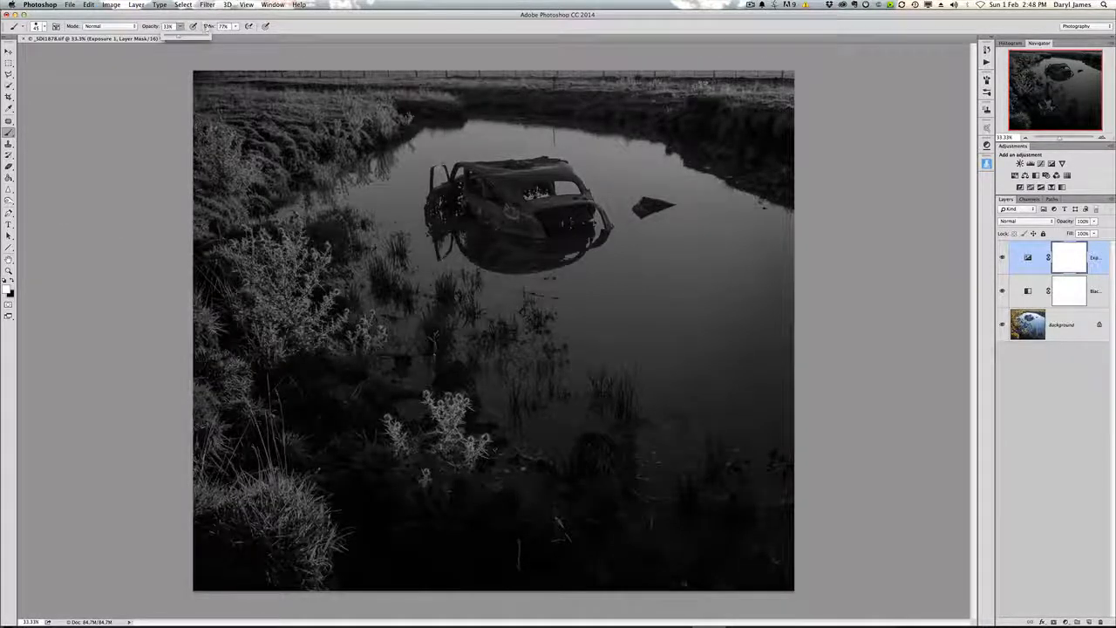
click(235, 28)
drag(237, 37, 230, 43)
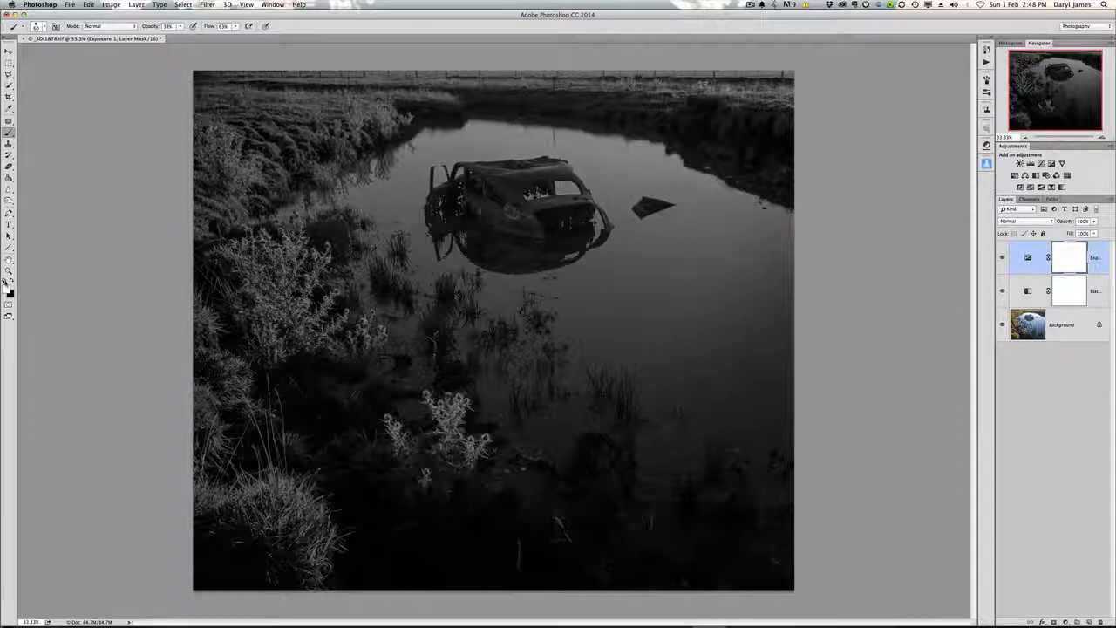
Step: Set the foreground color to black for painting on the Exposure layer's mask
click(7, 289)
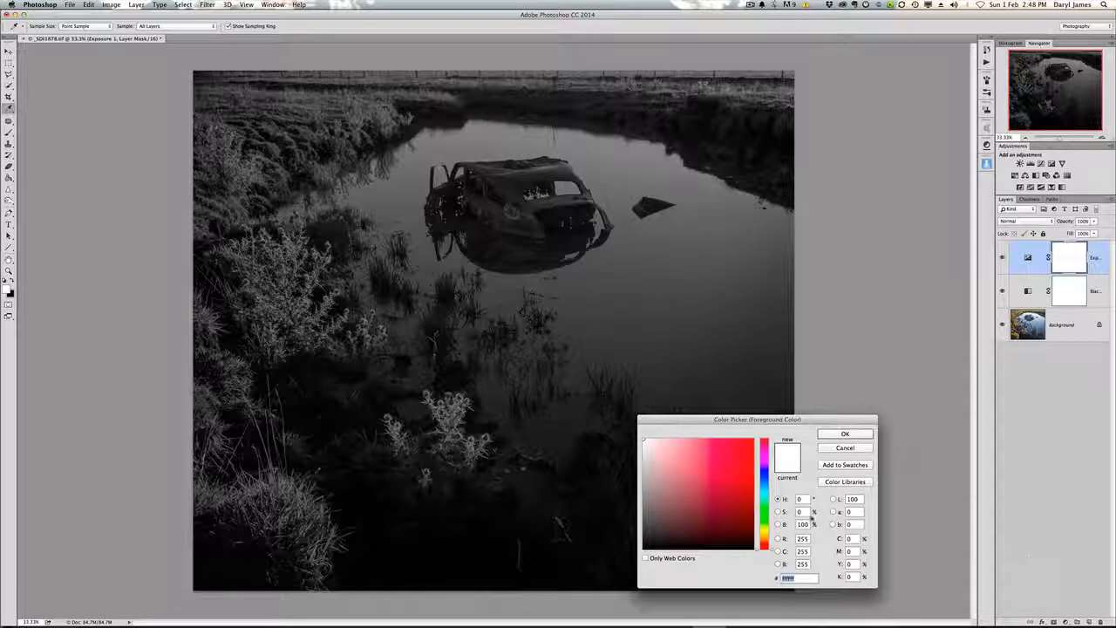
click(730, 497)
click(845, 433)
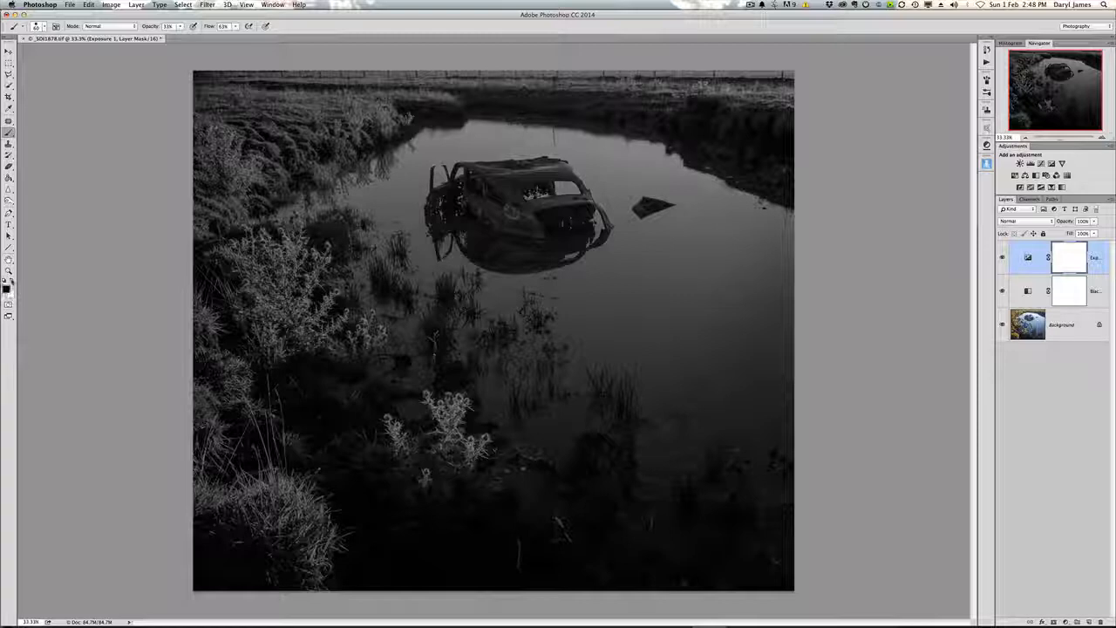
click(11, 280)
click(11, 282)
Step: Toggle the Exposure layer's visibility to compare the image with and without the darkening
click(1001, 257)
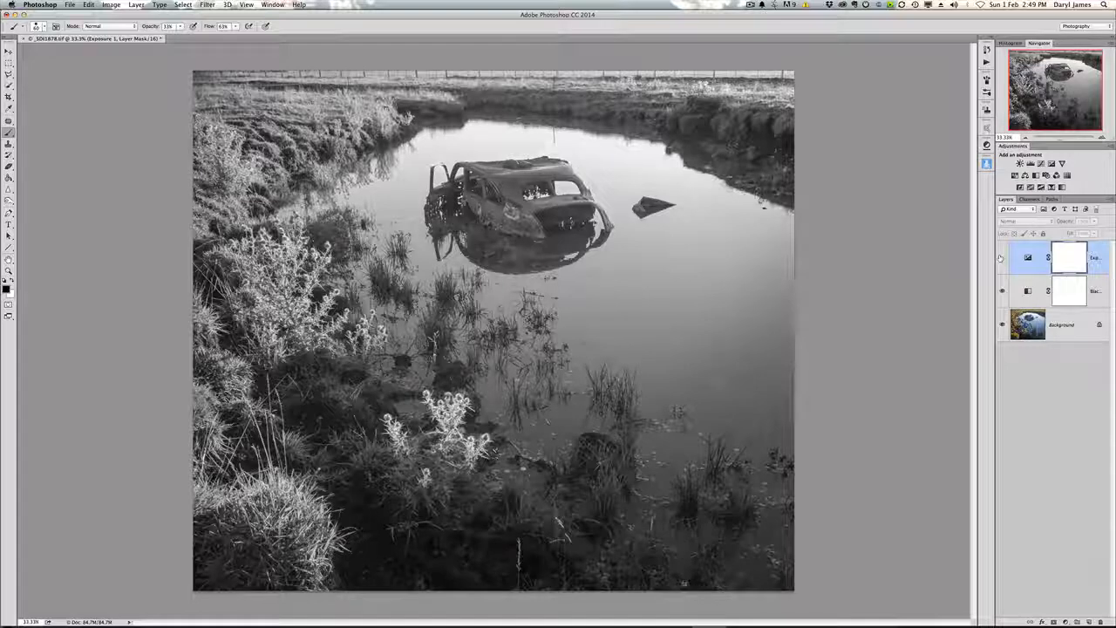
click(1001, 257)
click(1002, 258)
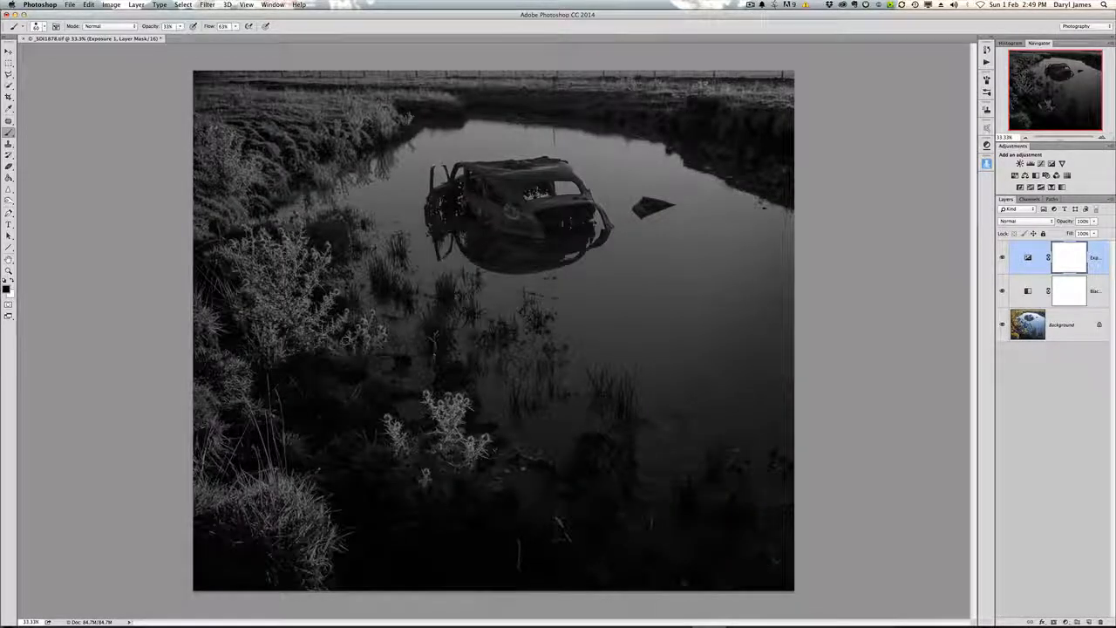
Step: Set the brush to 108 px with 0% hardness and paint a short mask stroke over the foreground thistle
right_click(393, 338)
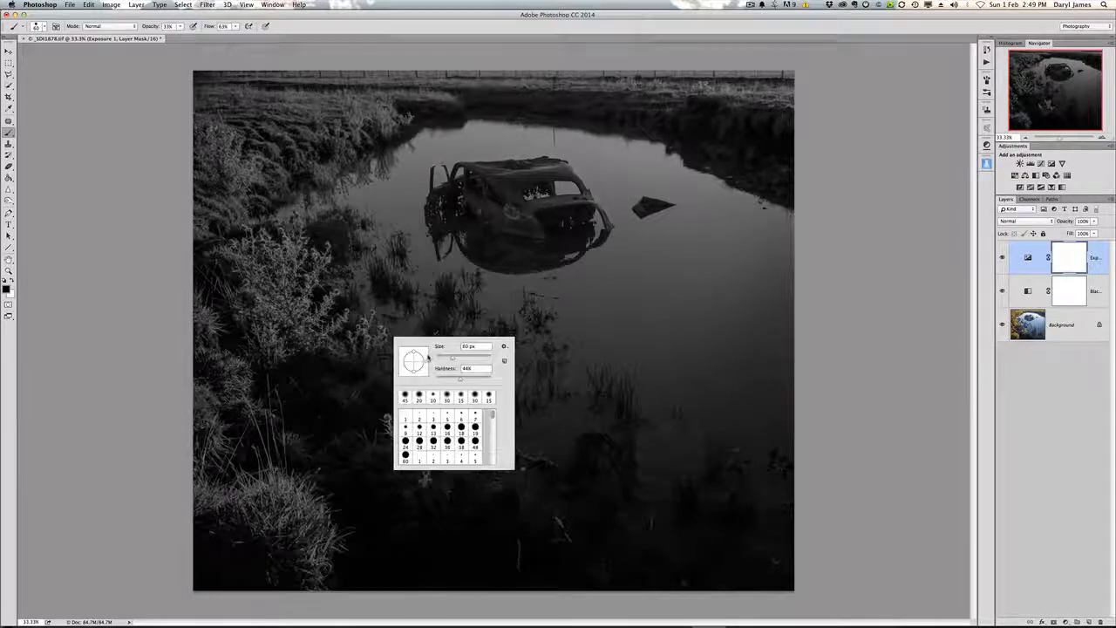
mouse_move(452, 357)
mouse_down()
mouse_move(464, 356)
mouse_move(435, 380)
mouse_up()
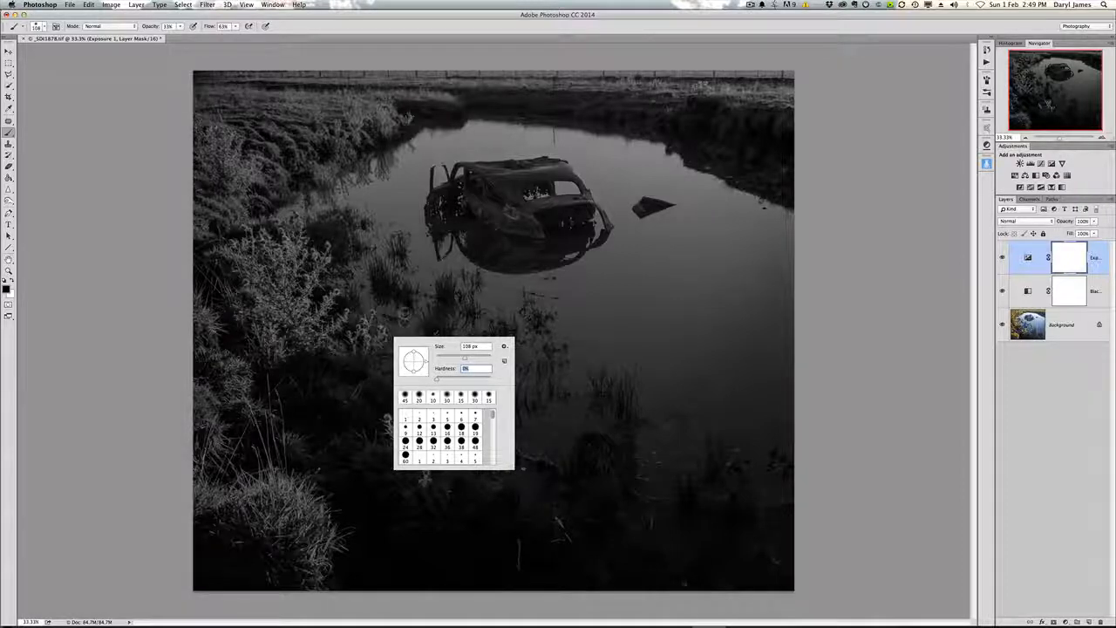
key(Return)
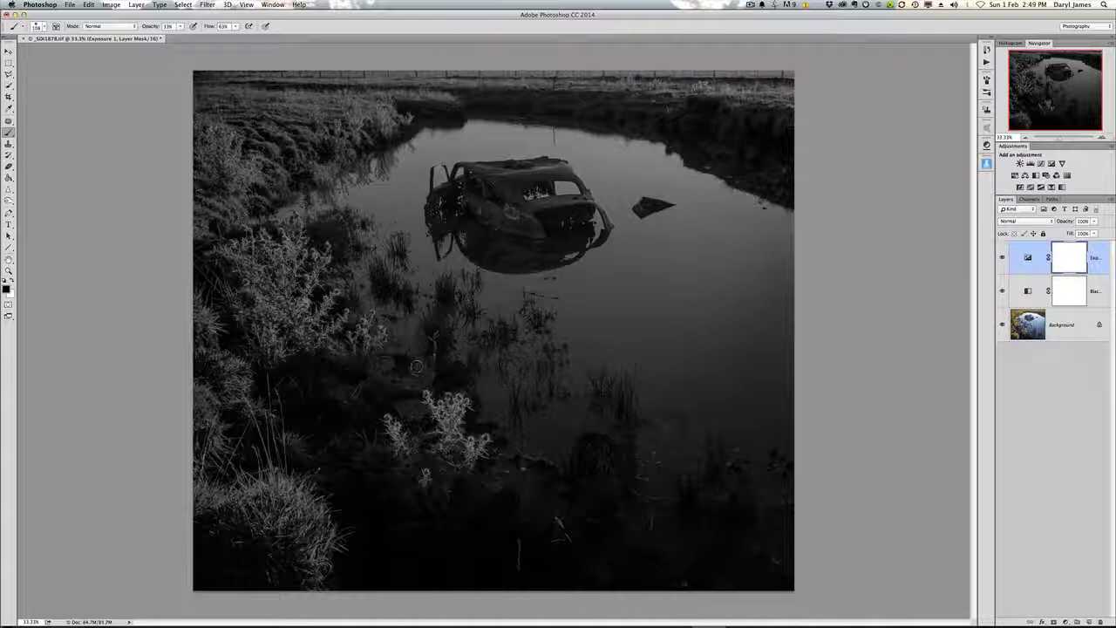
mouse_move(428, 396)
mouse_down()
mouse_move(443, 420)
mouse_move(455, 403)
mouse_move(437, 434)
mouse_up()
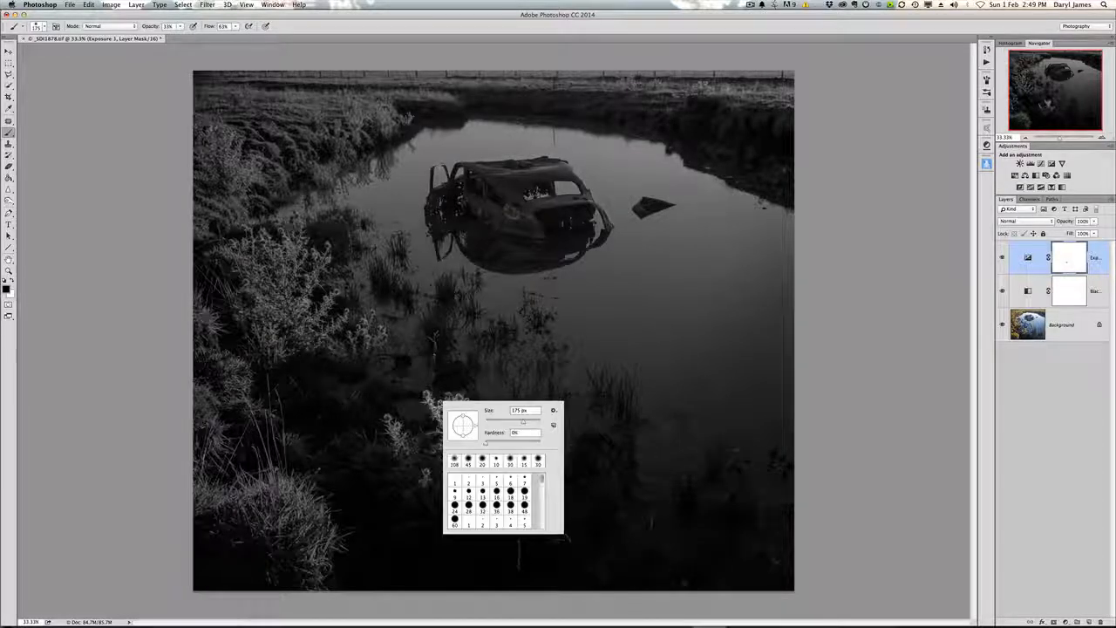
Step: Enlarge the brush to 476 px and paint black on the Exposure mask over the foreground thistle, car wreck and left bank's bush
right_click(441, 402)
drag(498, 425, 537, 425)
mouse_move(408, 387)
mouse_down()
mouse_move(442, 400)
mouse_move(447, 441)
mouse_move(476, 464)
mouse_up()
mouse_move(545, 179)
mouse_down()
mouse_move(579, 210)
mouse_move(537, 166)
mouse_move(592, 201)
mouse_move(593, 218)
mouse_move(495, 183)
mouse_up()
mouse_move(258, 244)
mouse_down()
mouse_move(303, 273)
mouse_move(352, 331)
mouse_up()
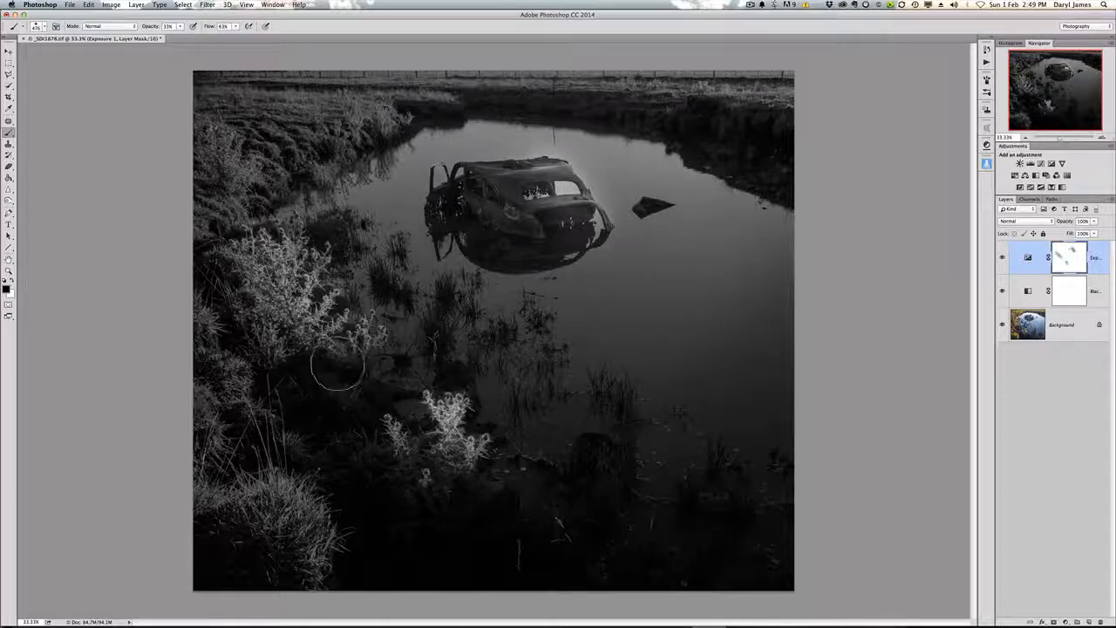
Step: Paint black on the Exposure mask with the 476 px brush over the far banks, left bank and lower foreground plants
scroll(340, 365, down, 5)
scroll(389, 345, down, 1)
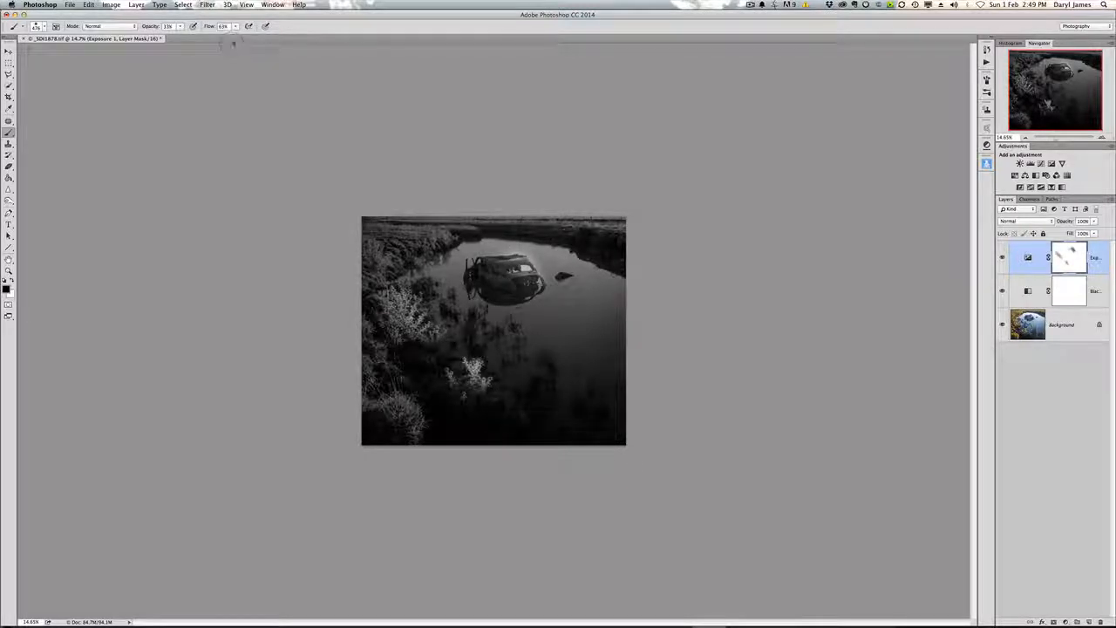
key(z)
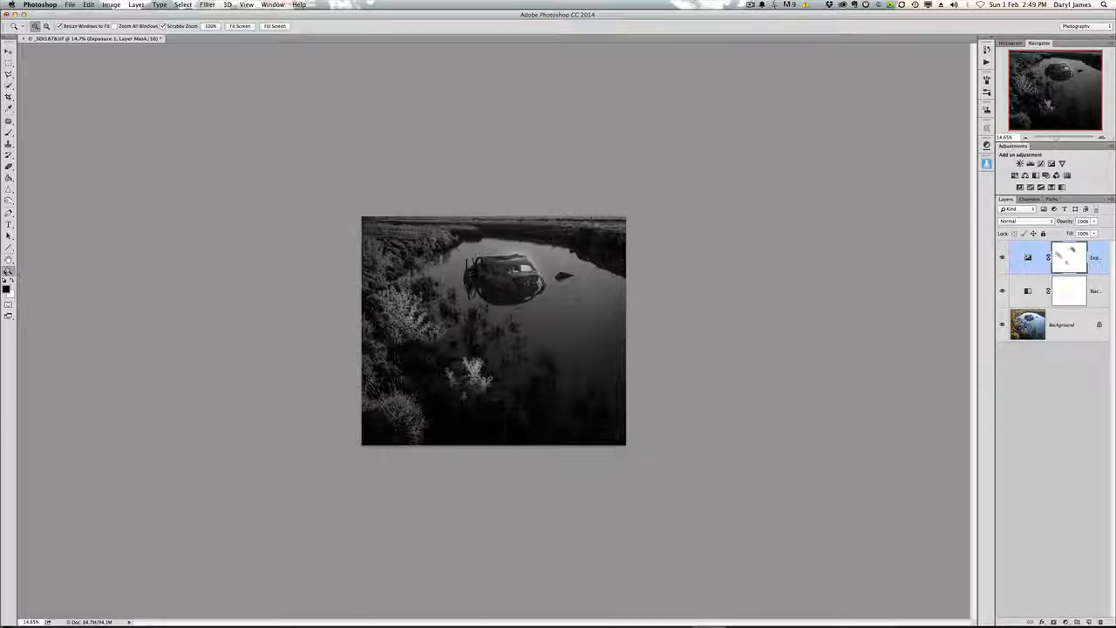
click(422, 280)
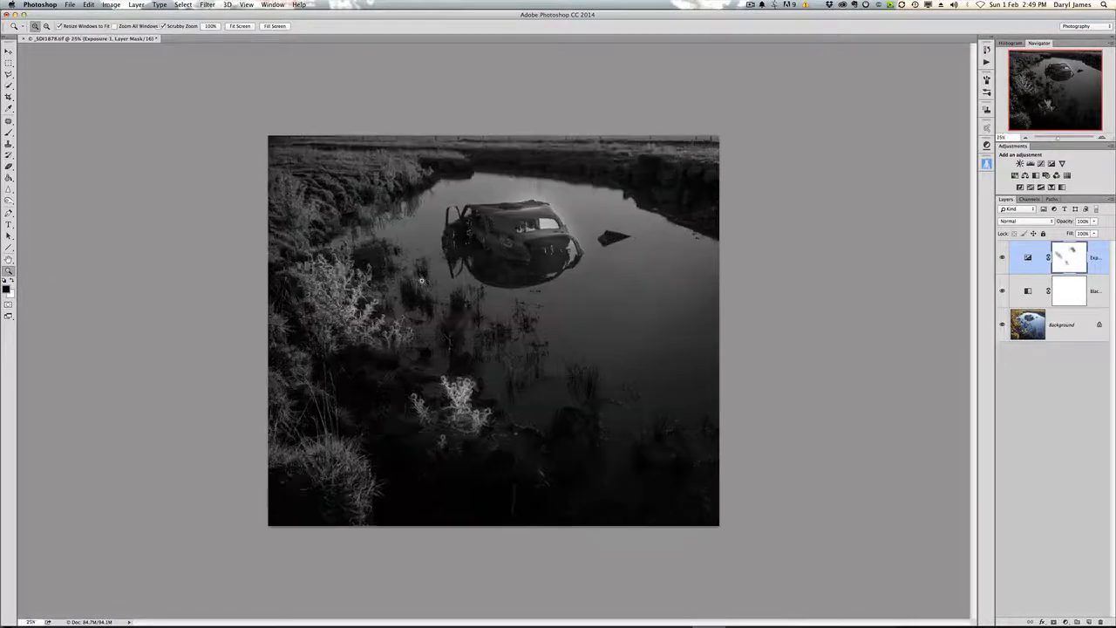
alt+click(421, 280)
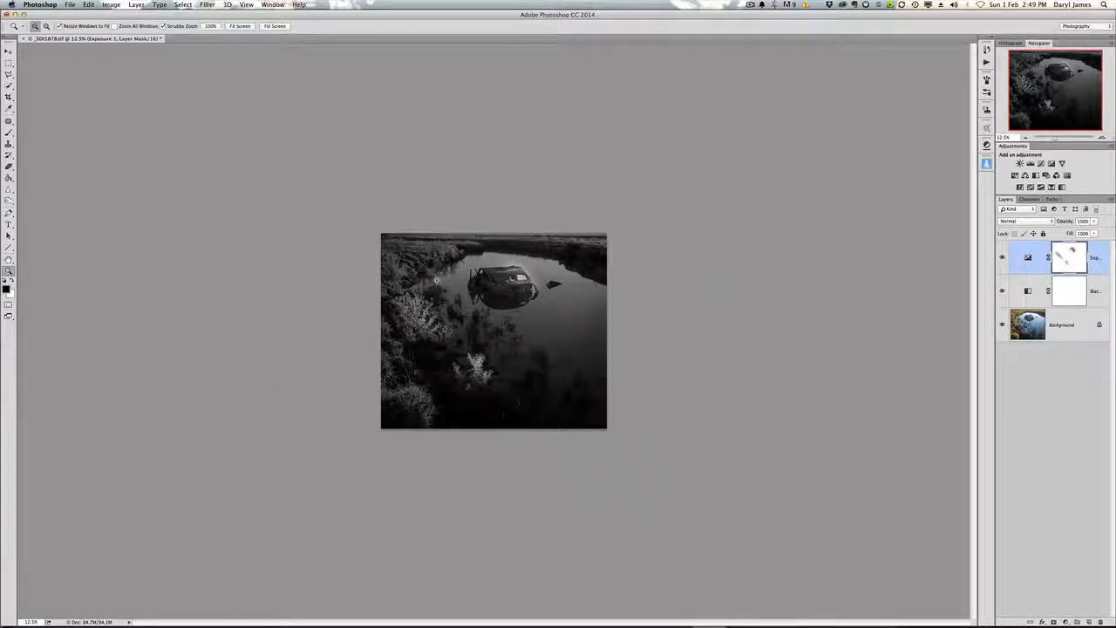
key(b)
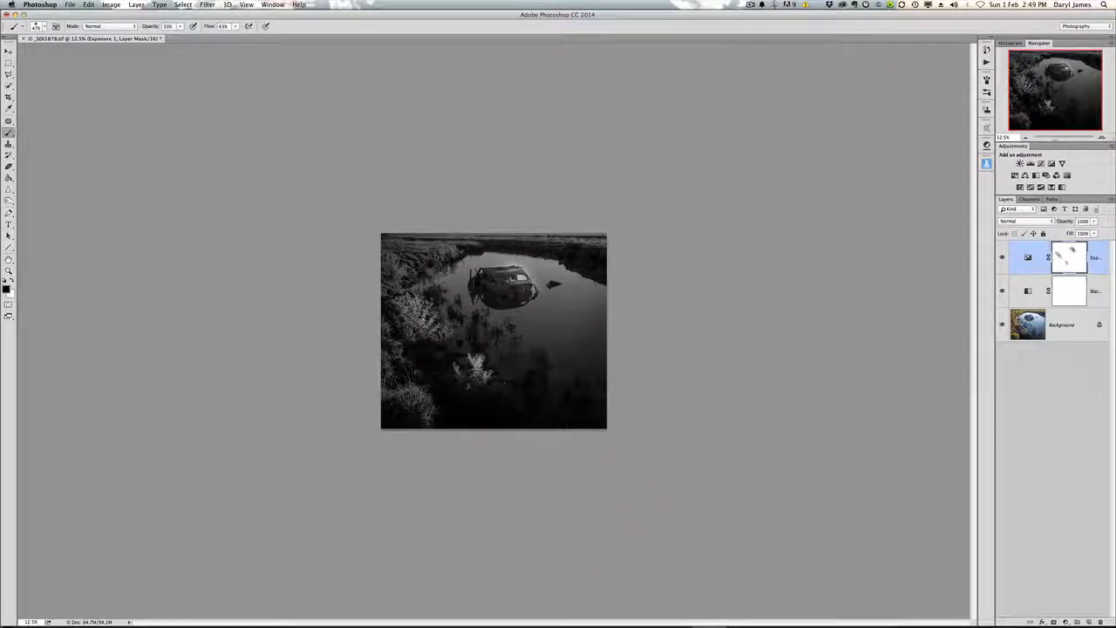
drag(448, 255, 388, 267)
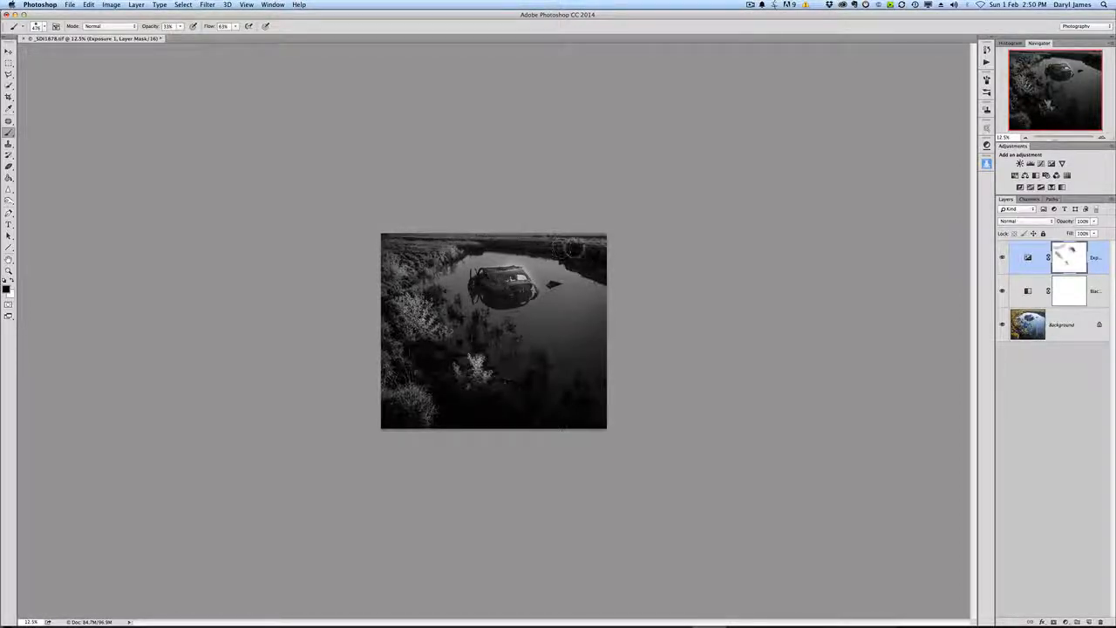
drag(595, 244, 532, 243)
mouse_move(502, 380)
mouse_down()
mouse_move(417, 392)
mouse_move(440, 417)
mouse_move(401, 403)
mouse_move(440, 358)
mouse_move(407, 308)
mouse_move(391, 368)
mouse_move(424, 316)
mouse_move(397, 305)
mouse_move(469, 249)
mouse_move(431, 259)
mouse_up()
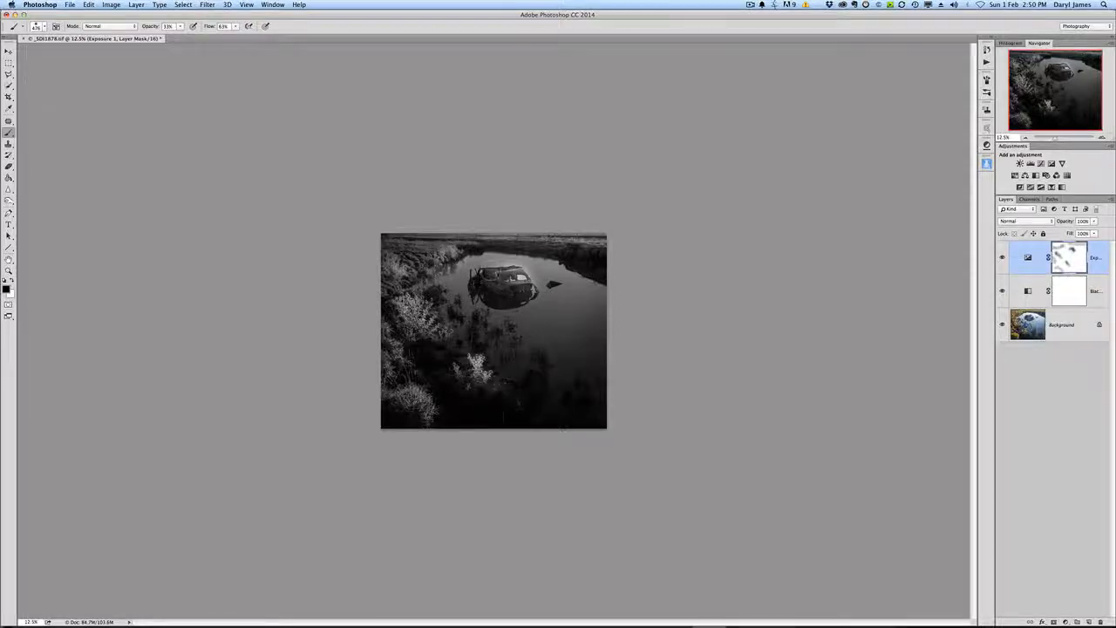
Step: Reduce the brush to 125 px and paint black on the Exposure mask over the car's roof
scroll(516, 273, up, 8)
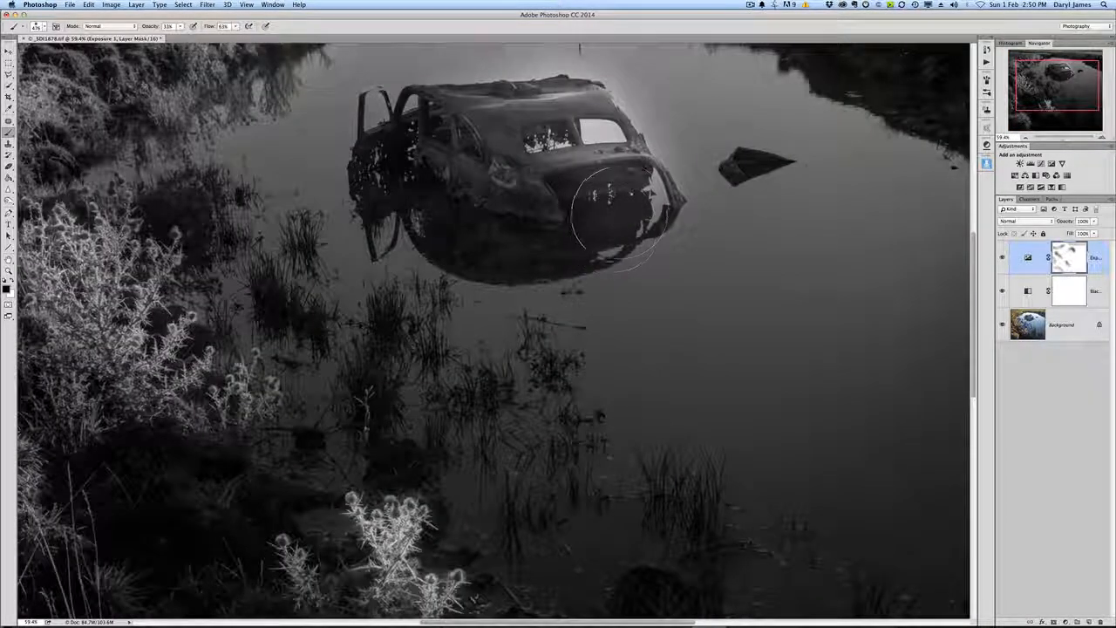
scroll(612, 210, up, 1)
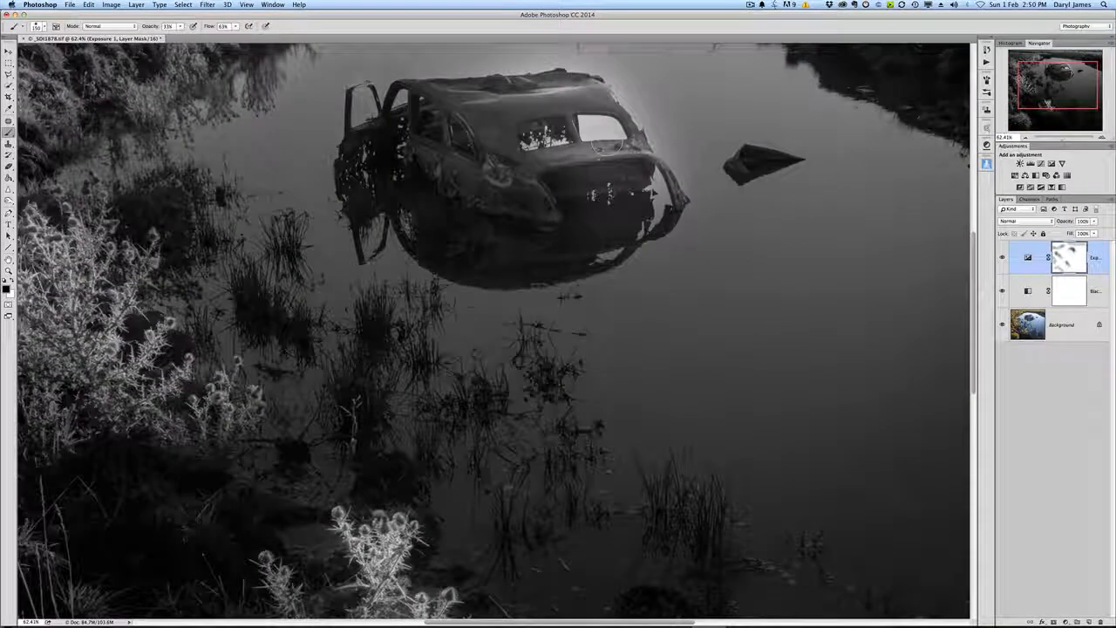
mouse_move(593, 102)
mouse_down()
mouse_move(535, 98)
mouse_move(581, 88)
mouse_up()
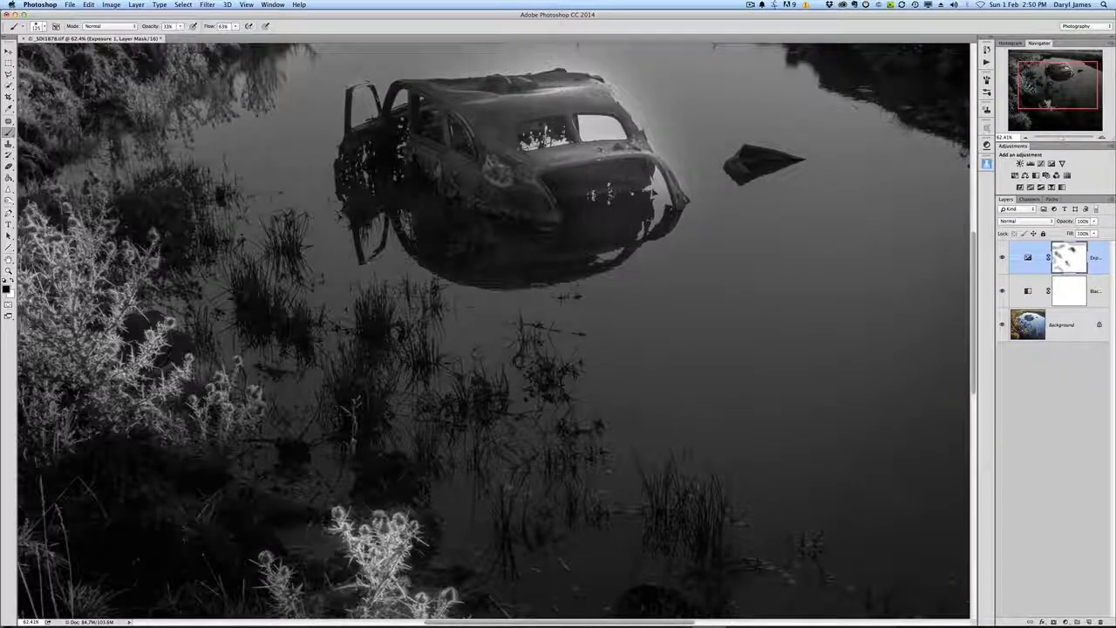
Step: Paint a black mask stroke across the water beside the car, and switch to white to paint it out
scroll(297, 567, down, 3)
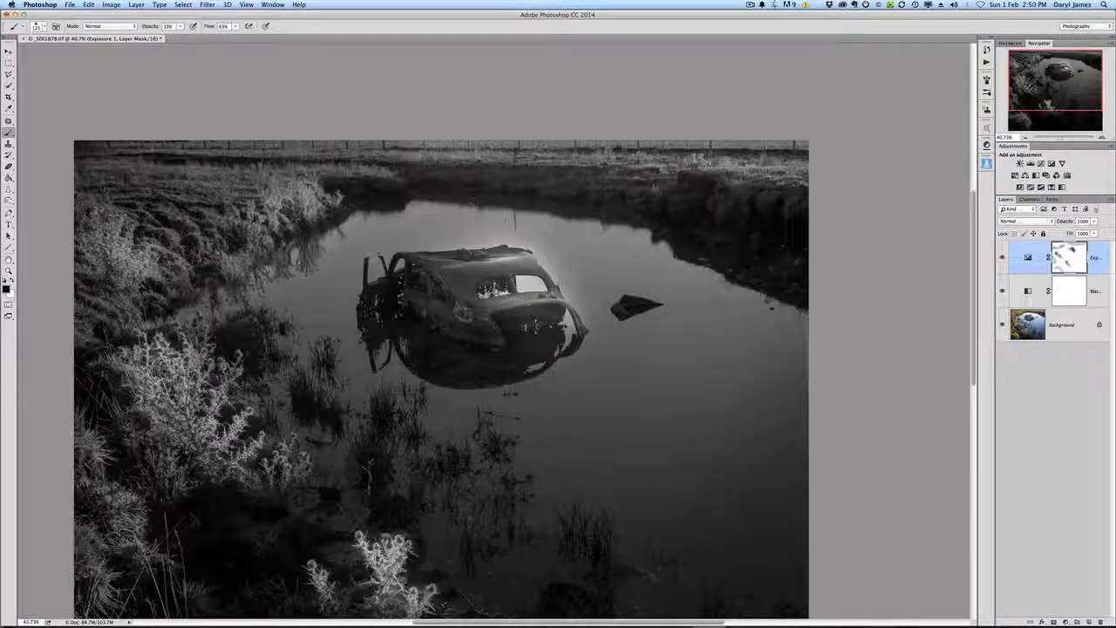
scroll(514, 325, up, 4)
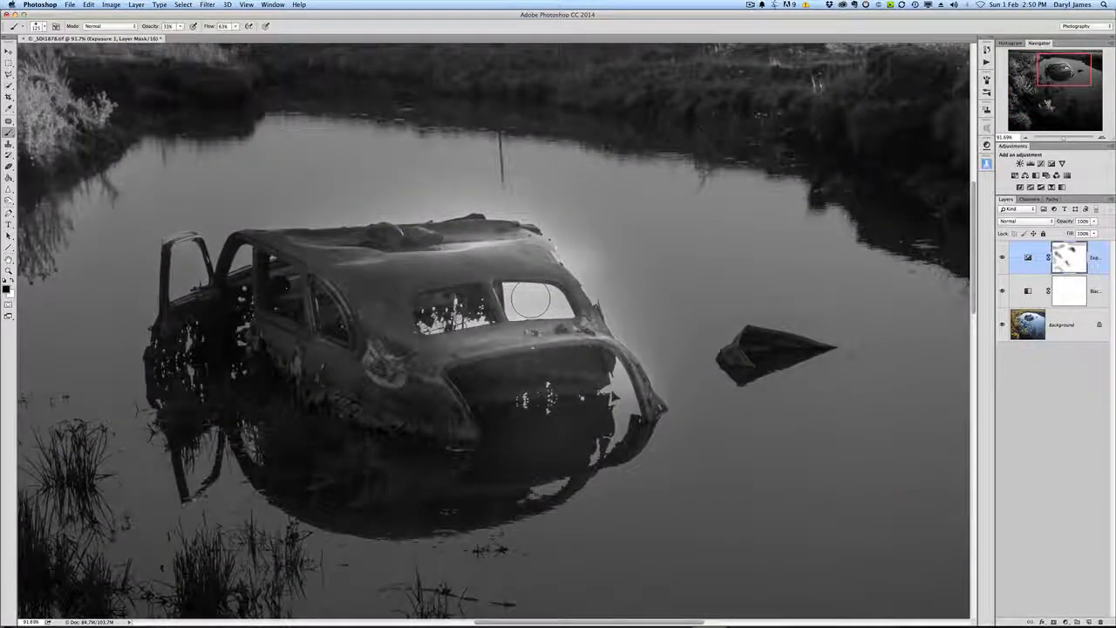
drag(560, 260, 696, 258)
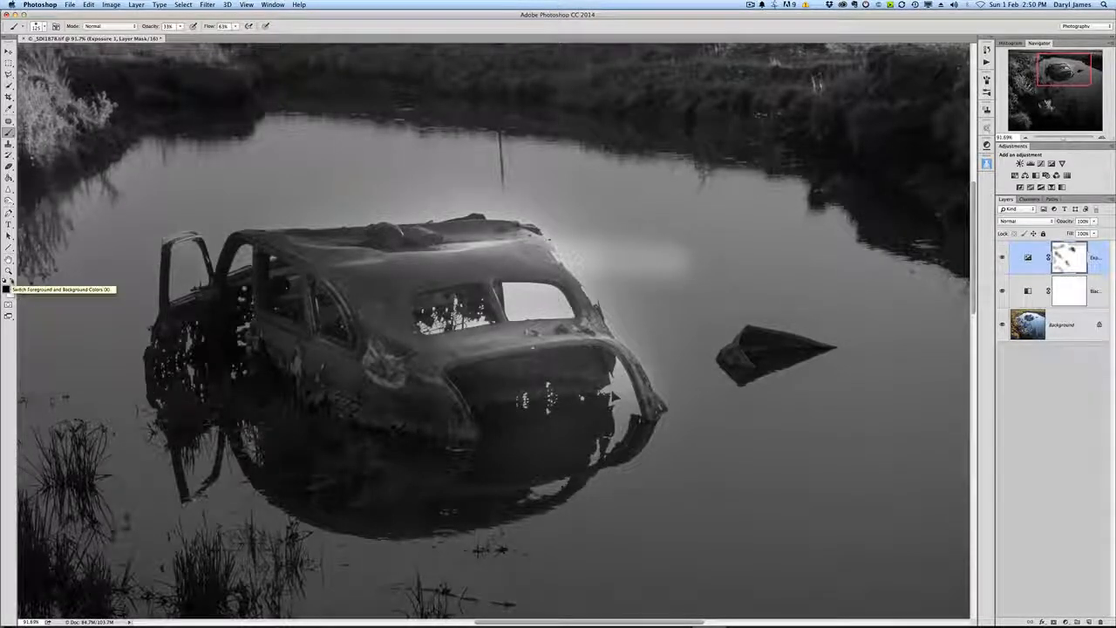
click(13, 283)
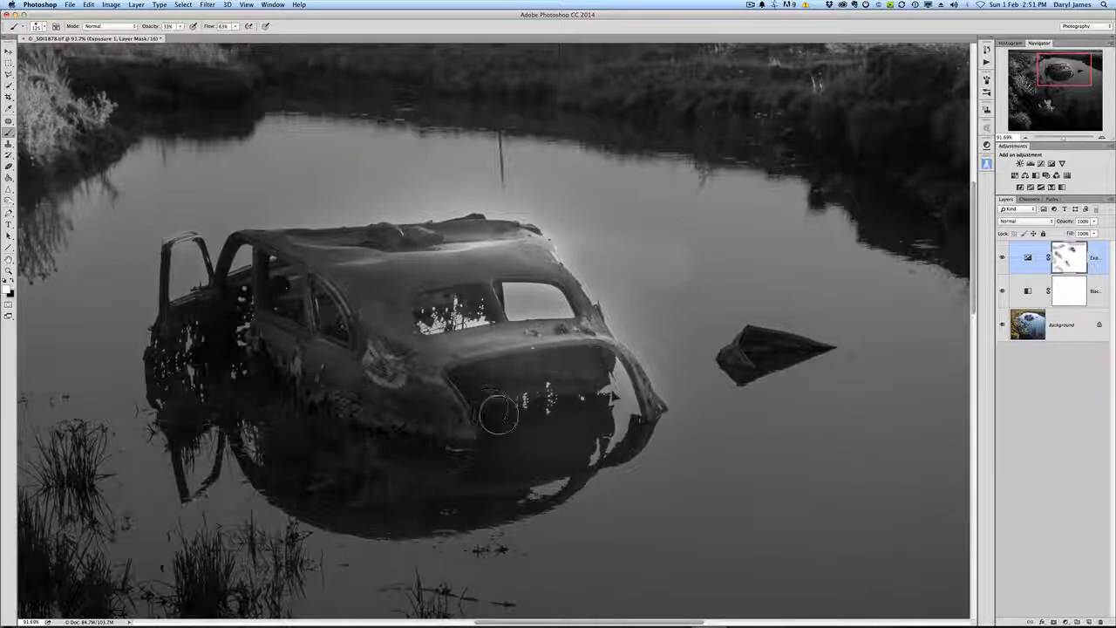
Step: Display the Exposure mask on its own, paint black over the car's roof area, and return to the image
alt+click(1065, 262)
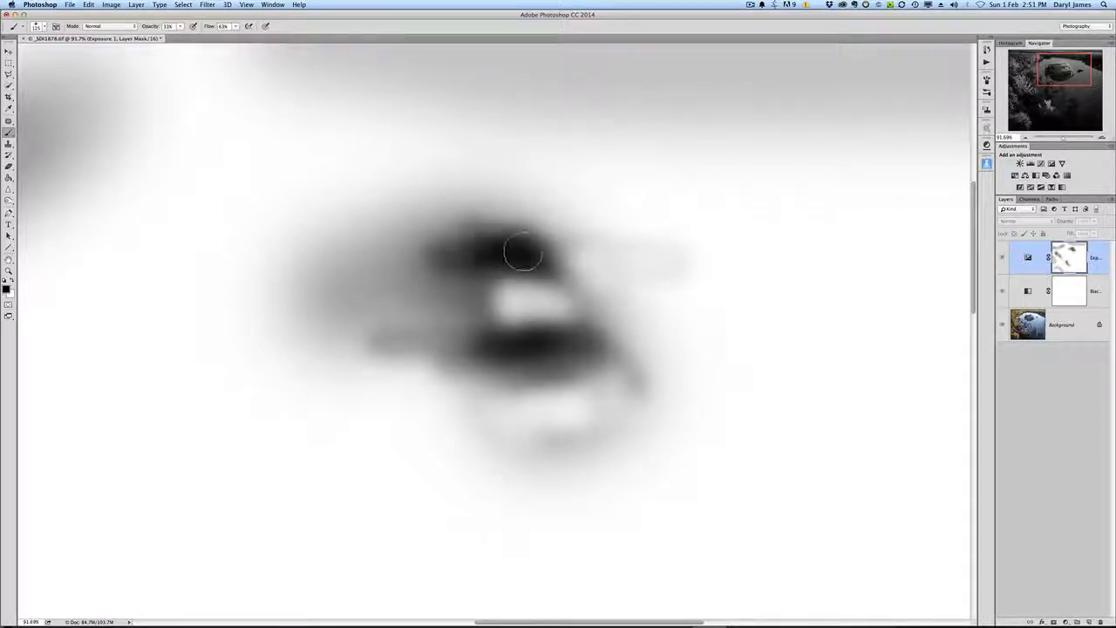
mouse_move(518, 252)
mouse_down()
mouse_move(457, 258)
mouse_move(449, 297)
mouse_move(406, 240)
mouse_move(354, 275)
mouse_move(436, 270)
mouse_up()
click(1002, 258)
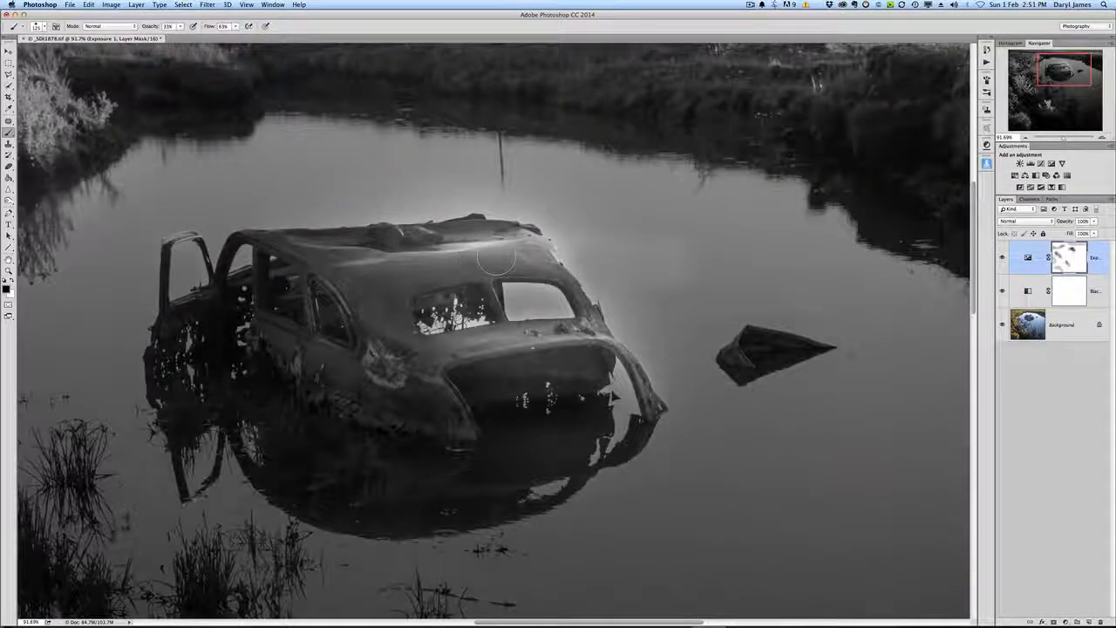
Step: Compare the Exposure mask with the image, and toggle the Exposure layer's visibility to check the brightened car
alt+click(1067, 257)
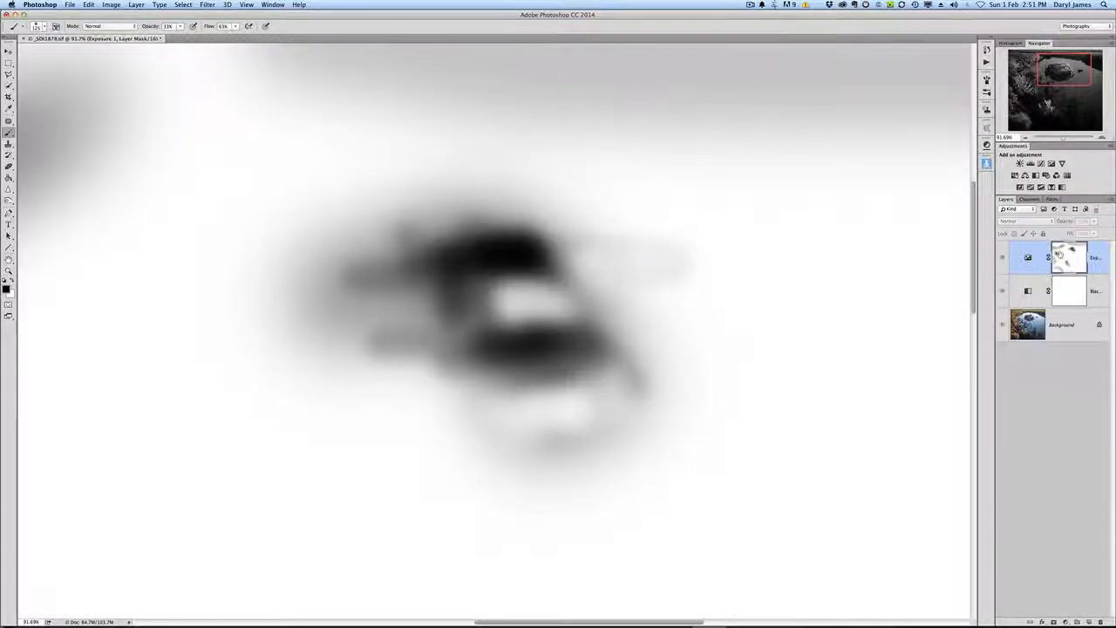
alt+click(1068, 257)
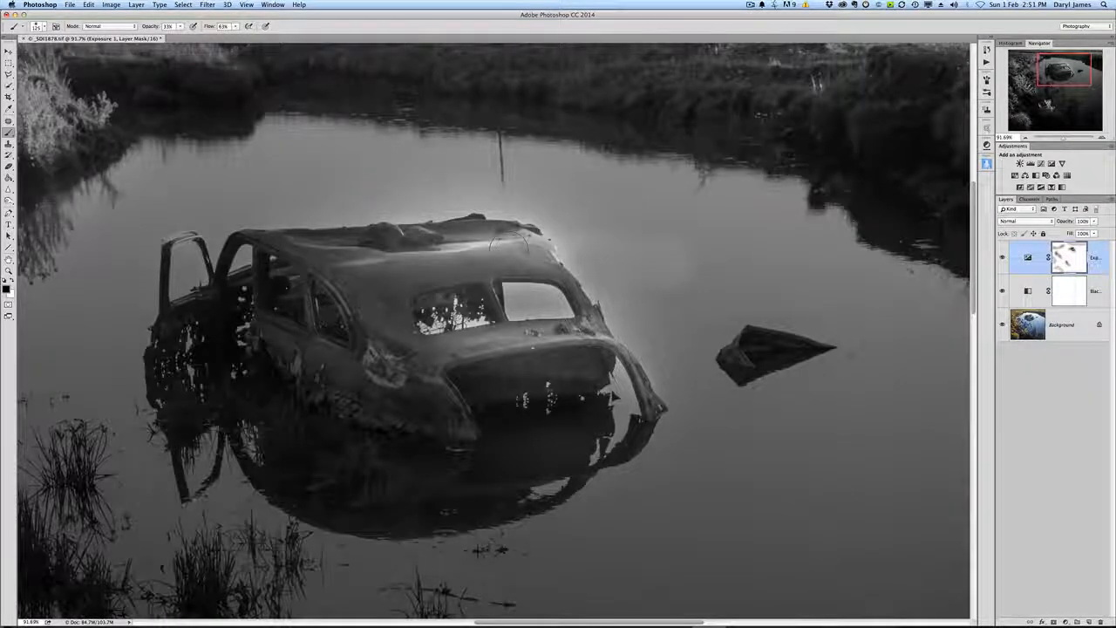
alt+click(1076, 252)
alt+click(1075, 252)
click(1001, 258)
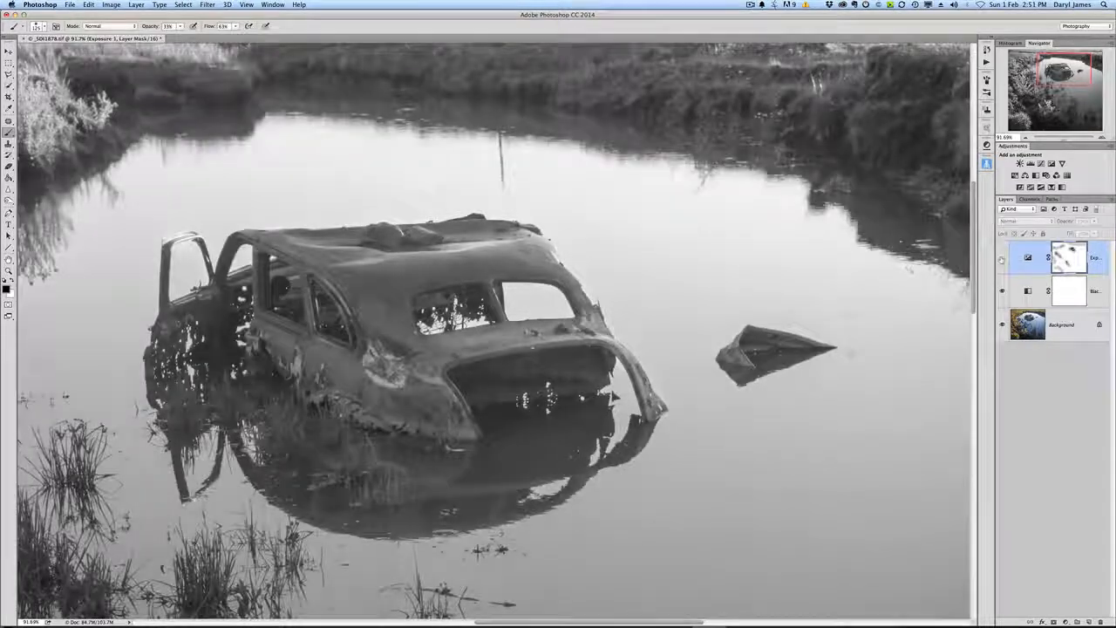
click(1001, 258)
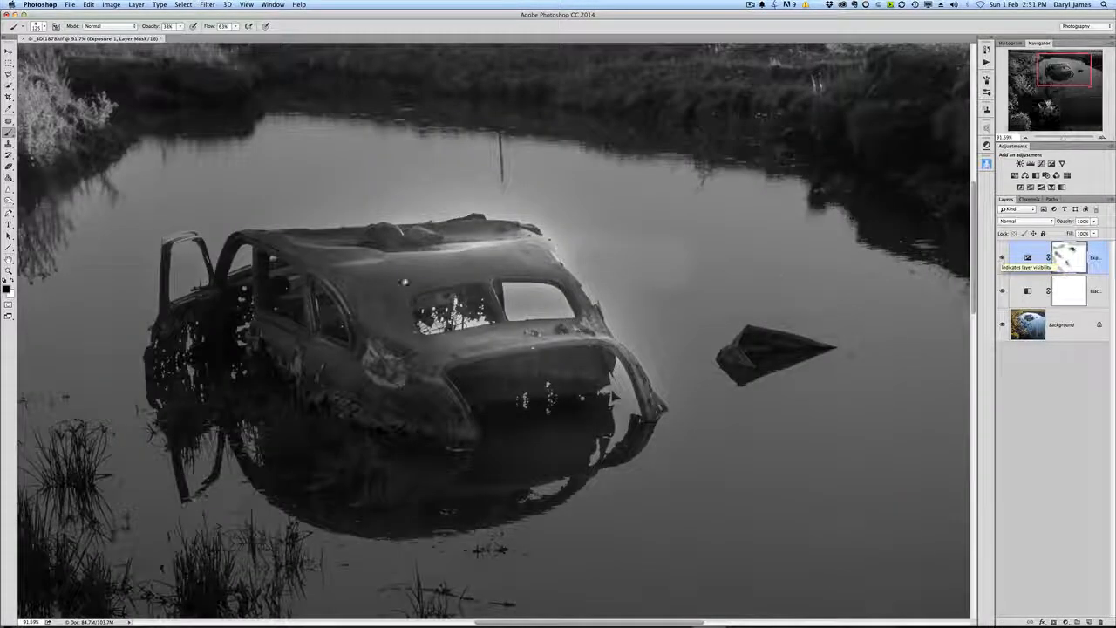
Step: Duplicate the Exposure 1 adjustment layer together with its painted mask
key(super+0)
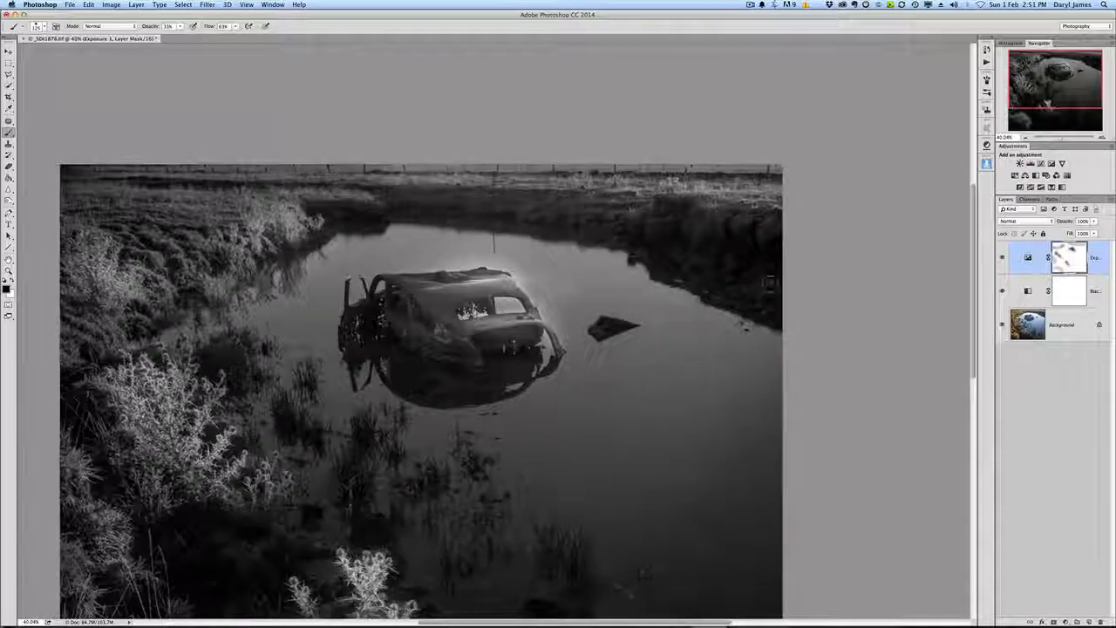
scroll(778, 286, down, 5)
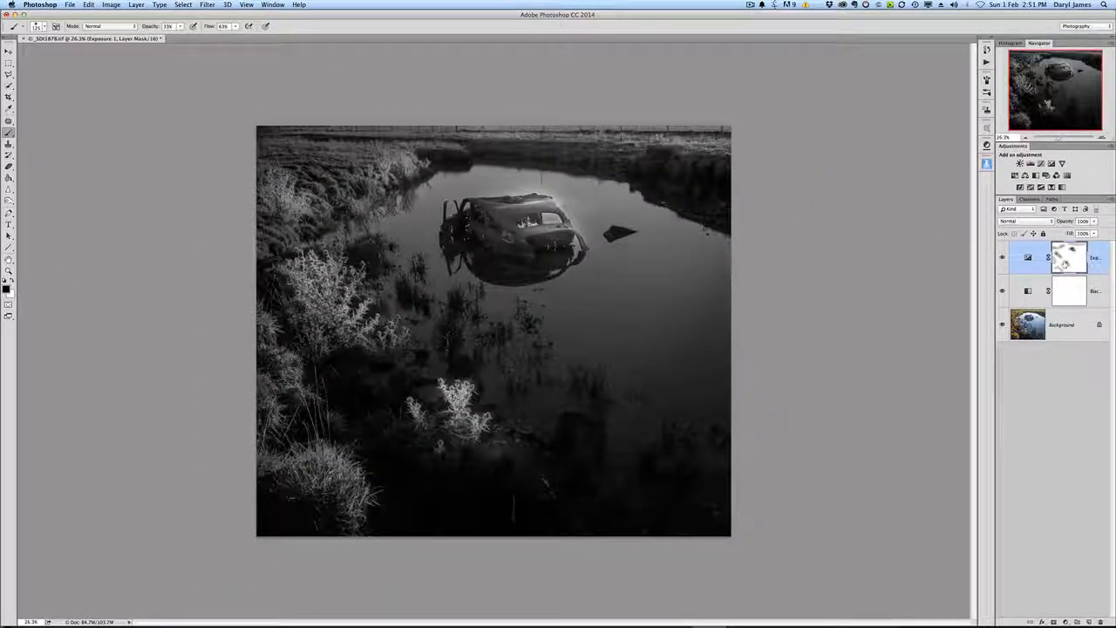
click(1094, 258)
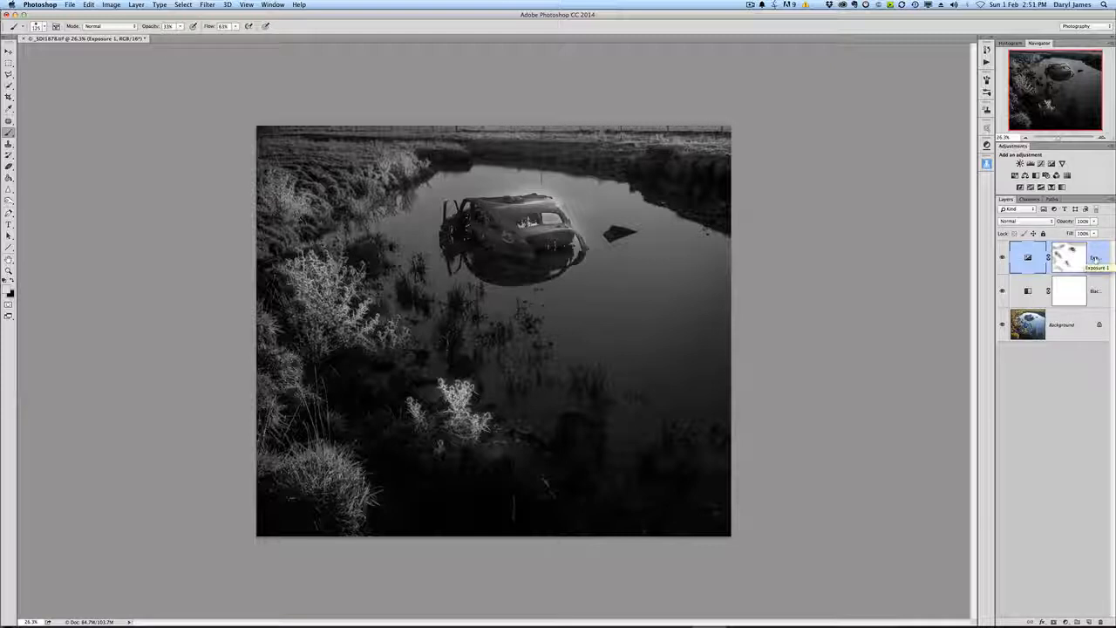
key(super+j)
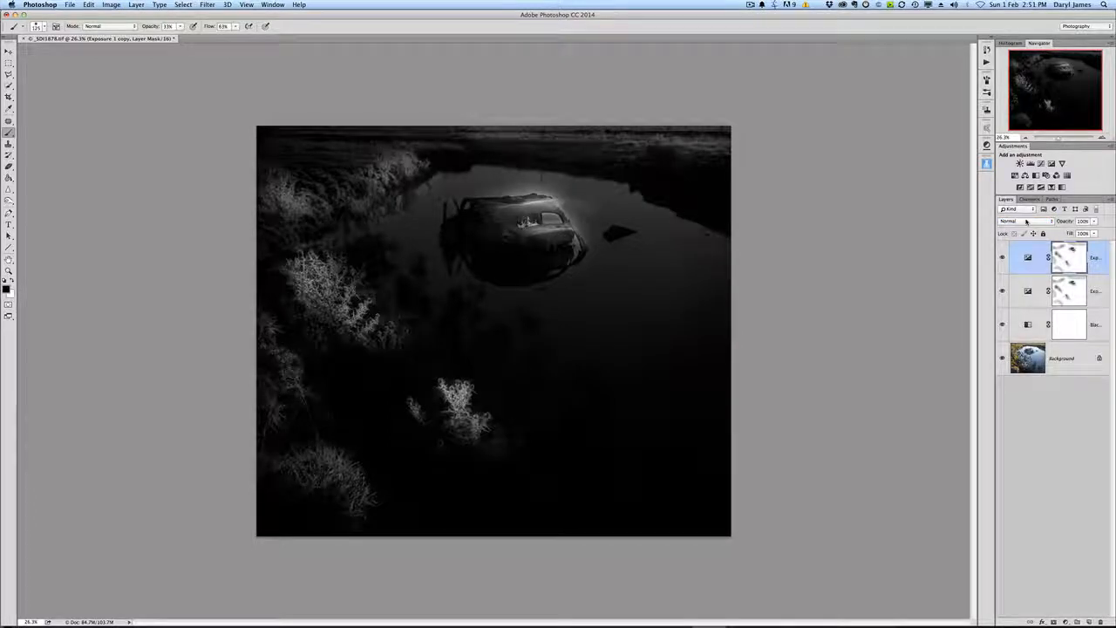
click(1026, 222)
click(1026, 223)
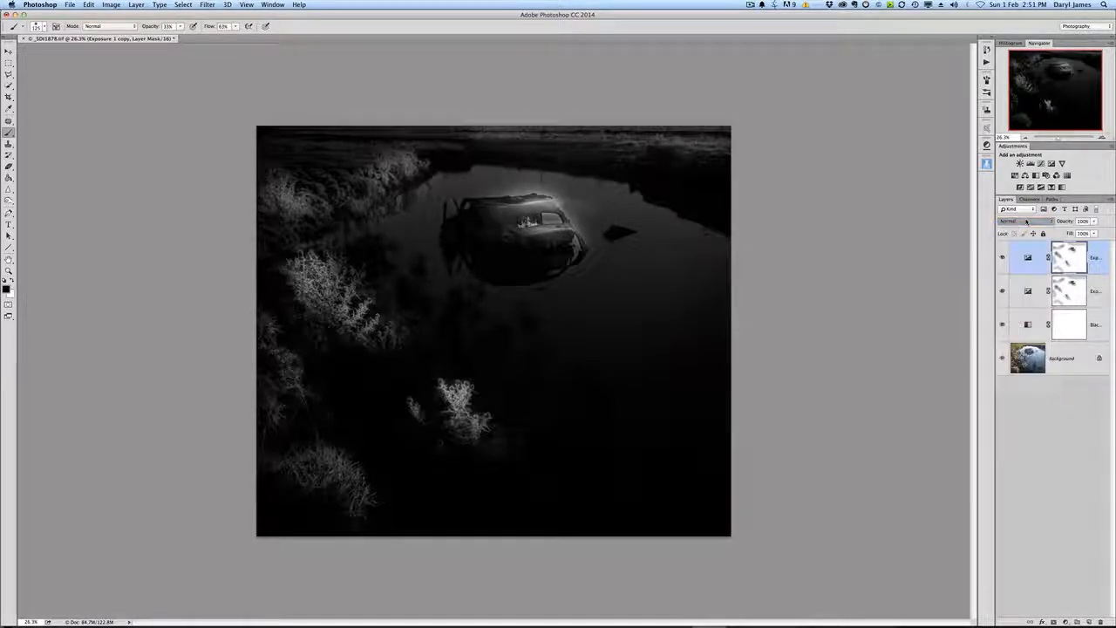
Step: Try lower opacities on the duplicated Exposure layer and delete the duplicate
drag(1072, 223, 1064, 225)
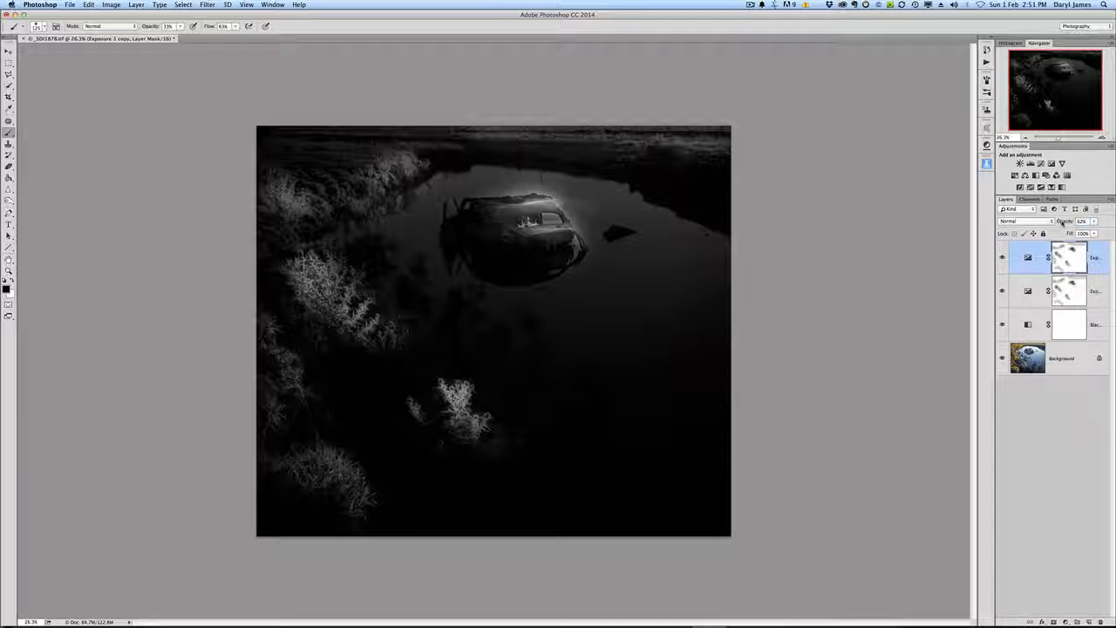
drag(1071, 222, 1066, 223)
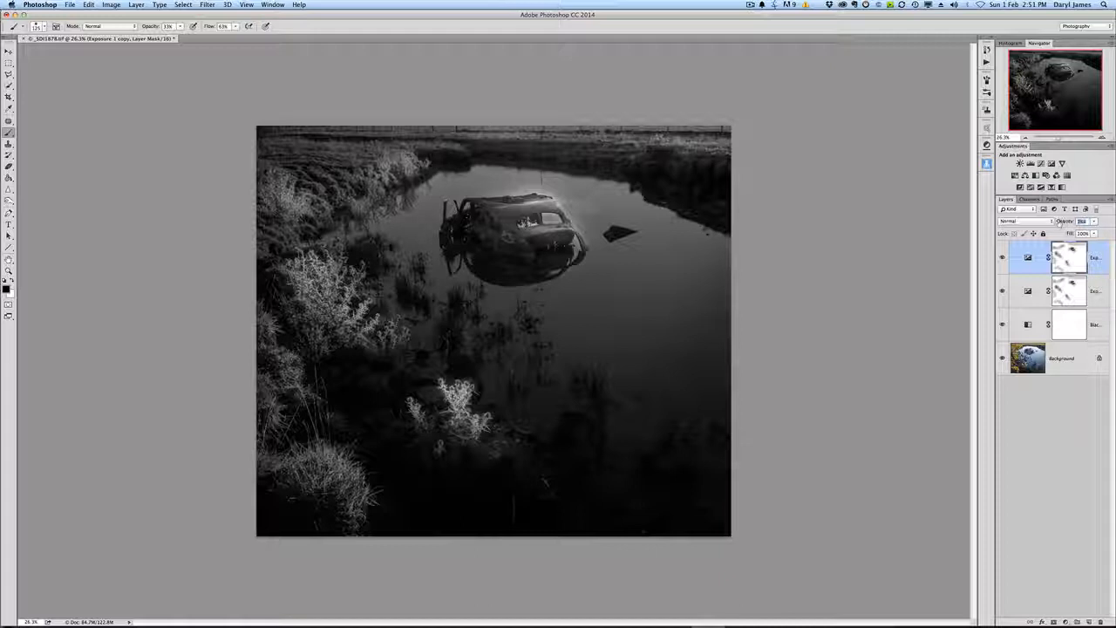
drag(1067, 223, 1079, 222)
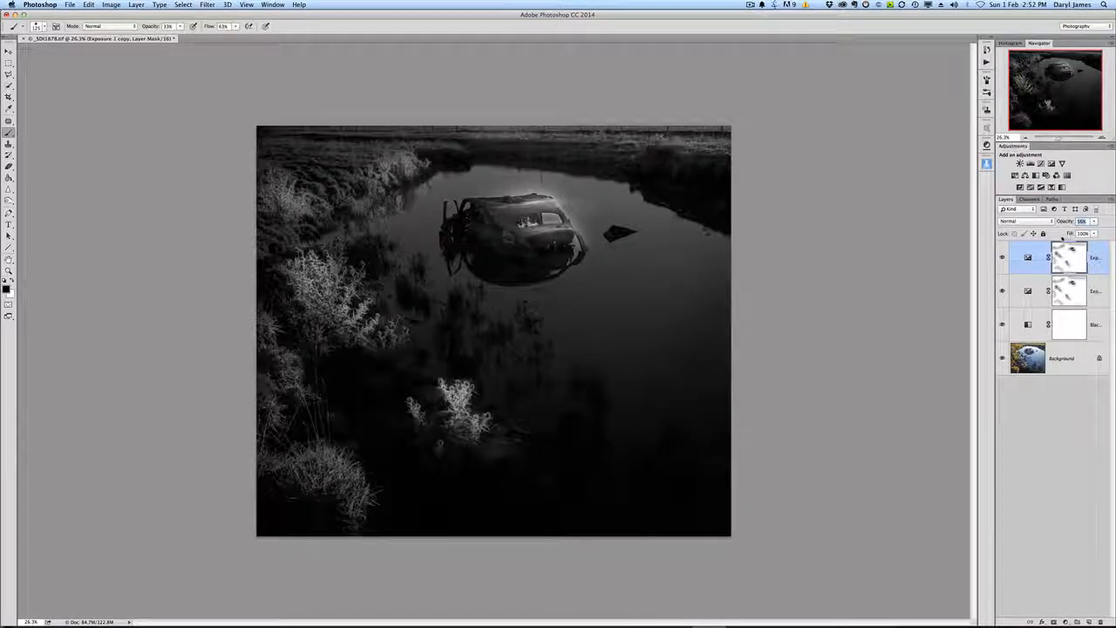
drag(1069, 258, 1103, 621)
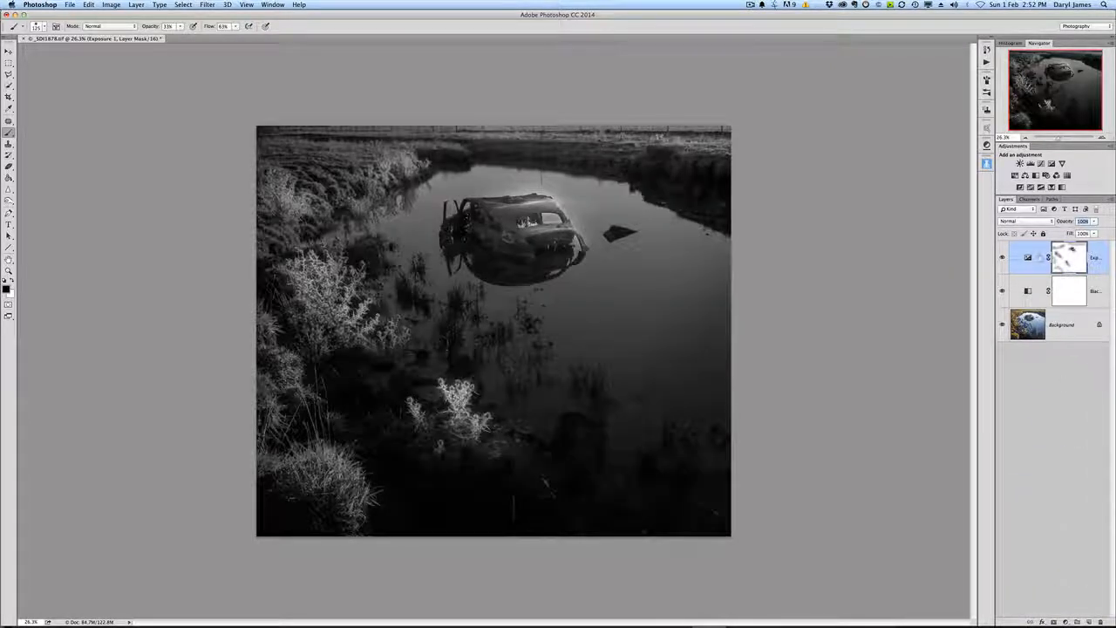
Step: Set the Exposure 1 layer's exposure to -1.78 and its gamma correction to 0.65
double_click(1028, 257)
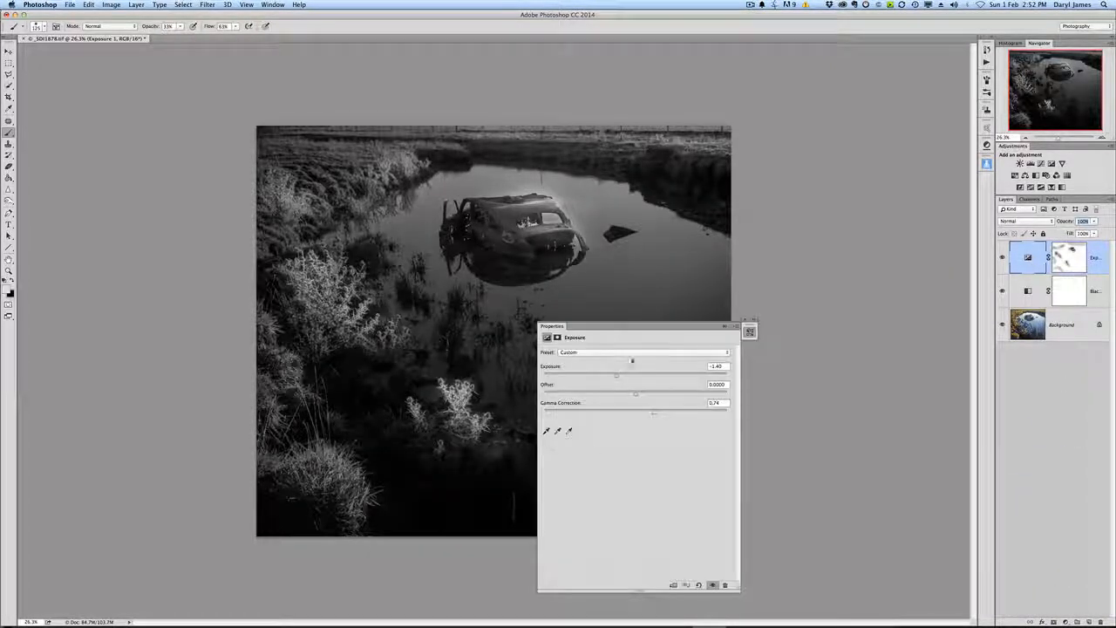
drag(617, 373, 613, 380)
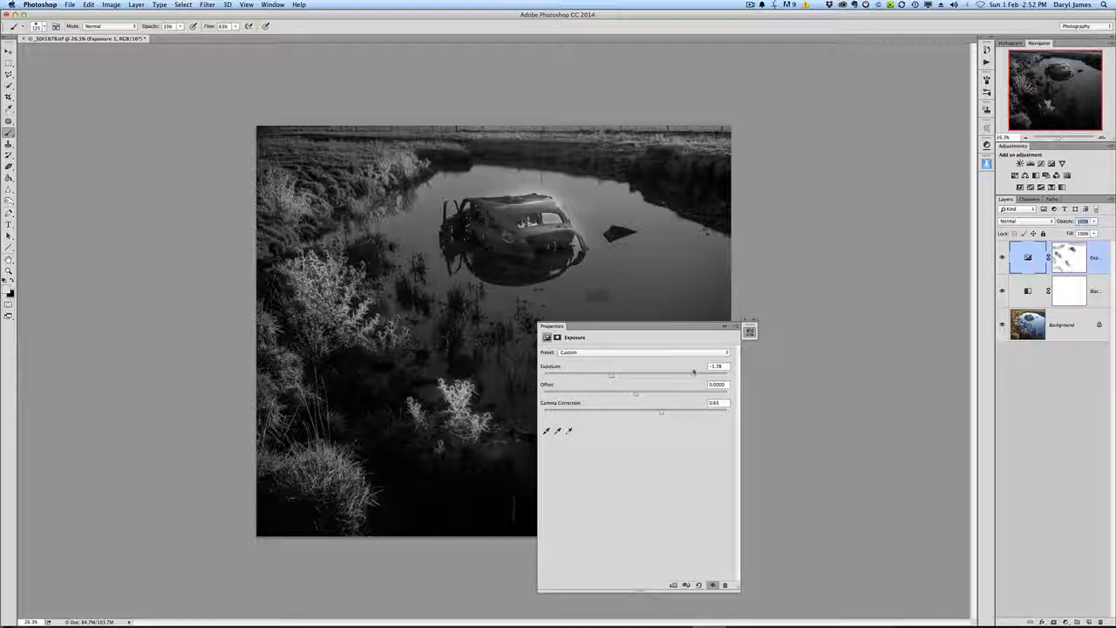
click(725, 326)
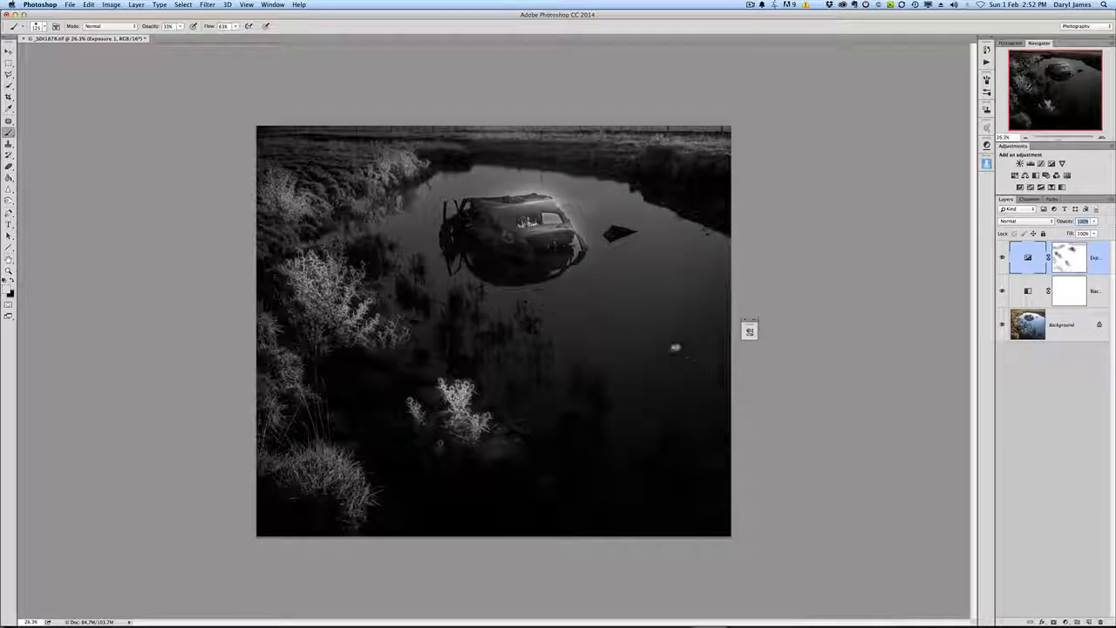
Step: Paint white at low opacity on the Exposure 1 layer mask over the bright halo beside the car's roof
key(super+plus)
scroll(602, 290, up, 1)
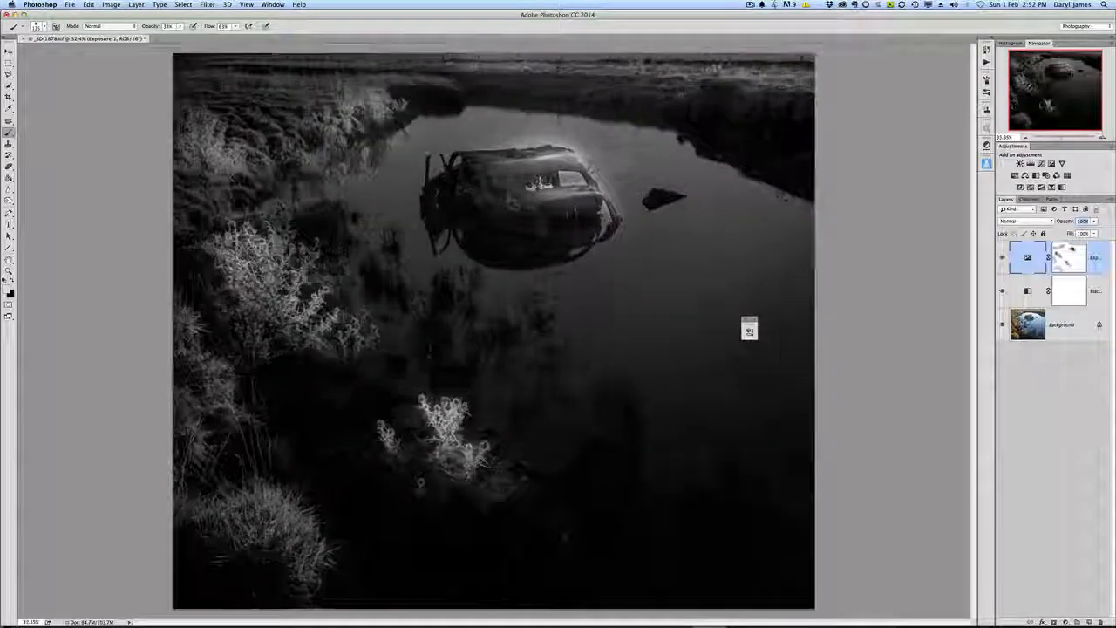
click(1071, 258)
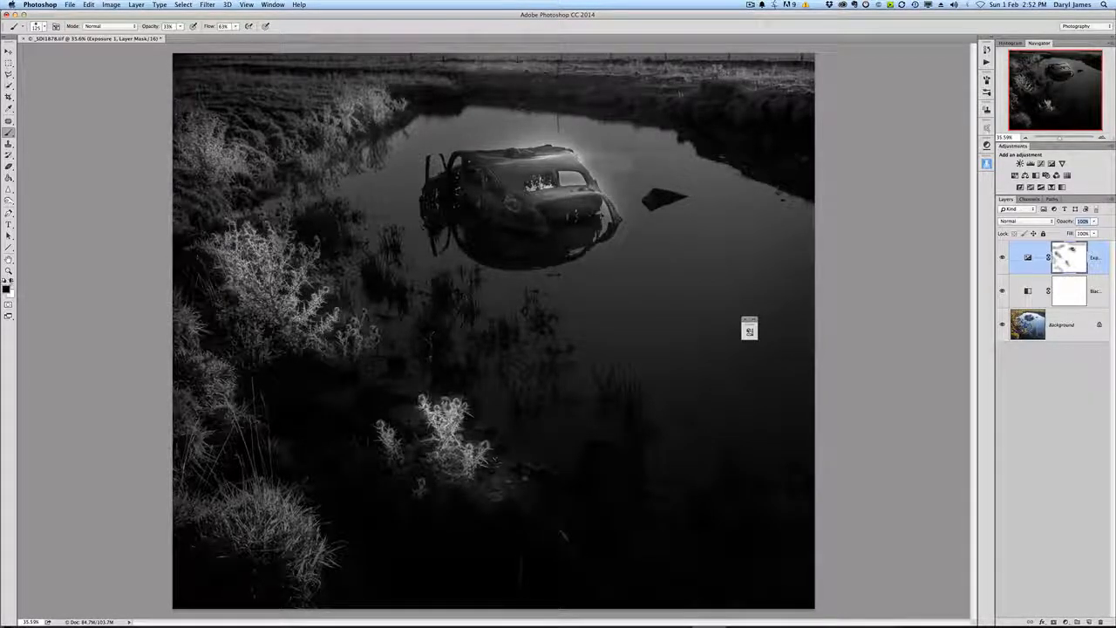
click(12, 282)
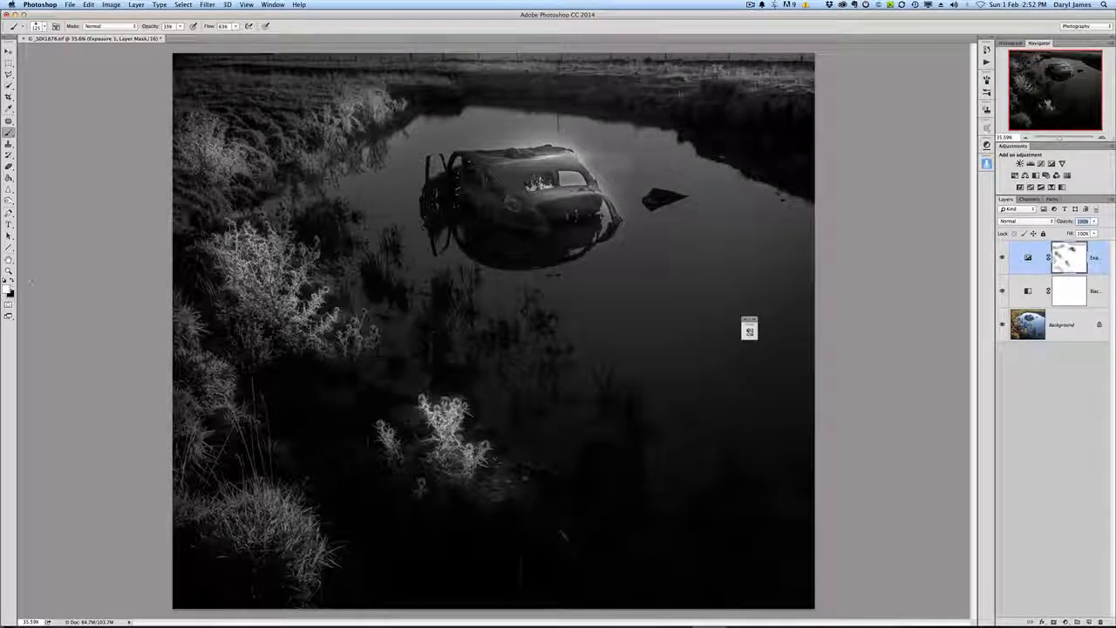
click(629, 165)
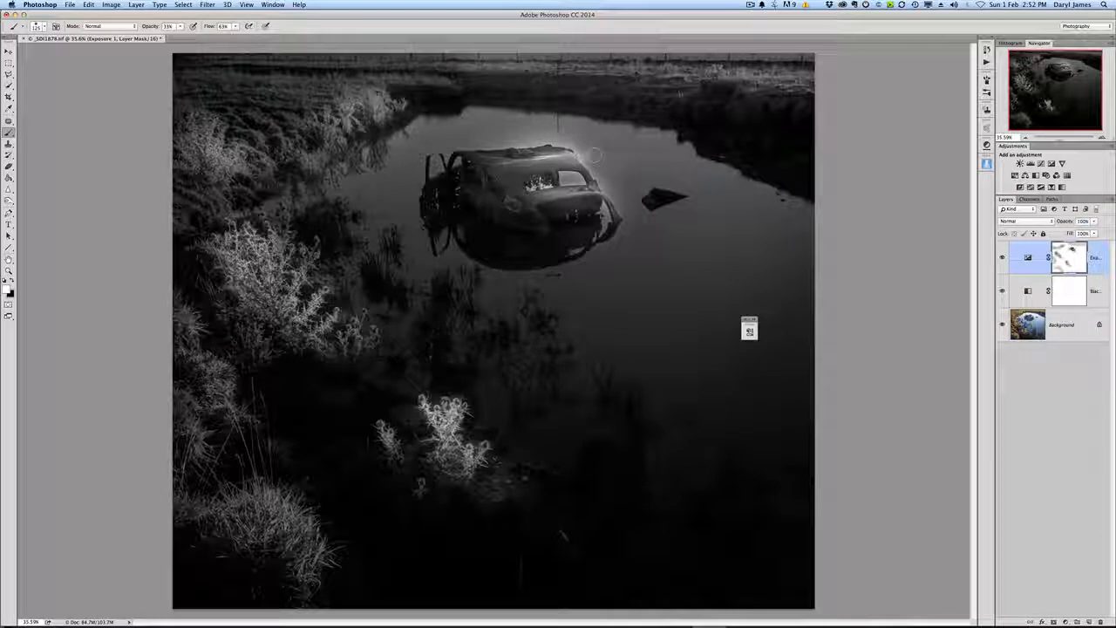
drag(566, 148, 584, 156)
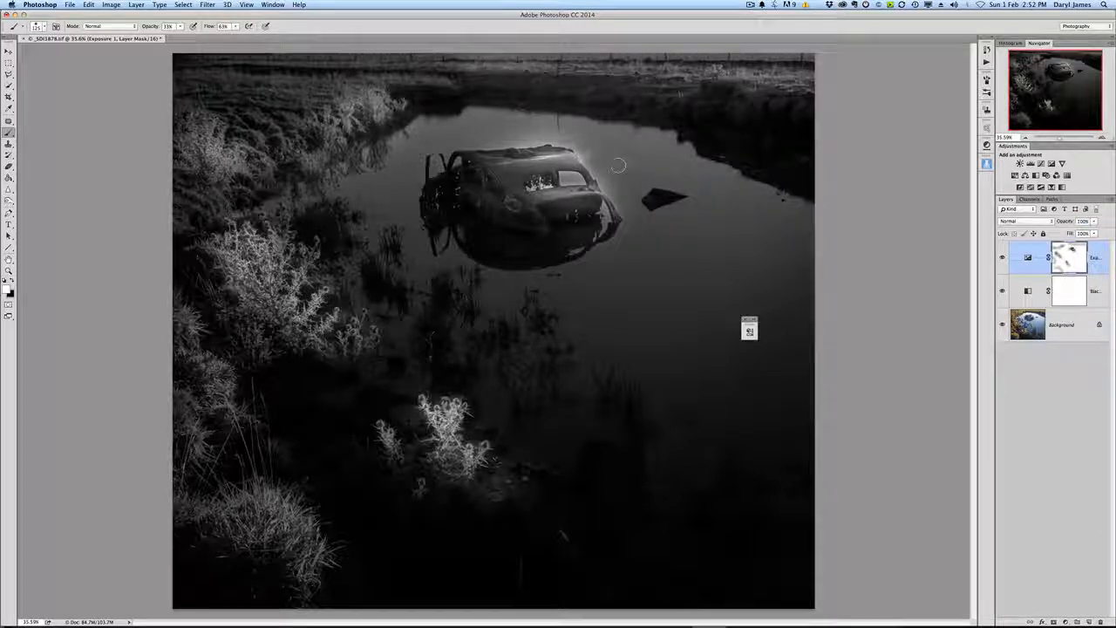
Step: Raise the brush opacity to 86% and paint out the halo along the car's roof and rear edge on the mask
click(180, 27)
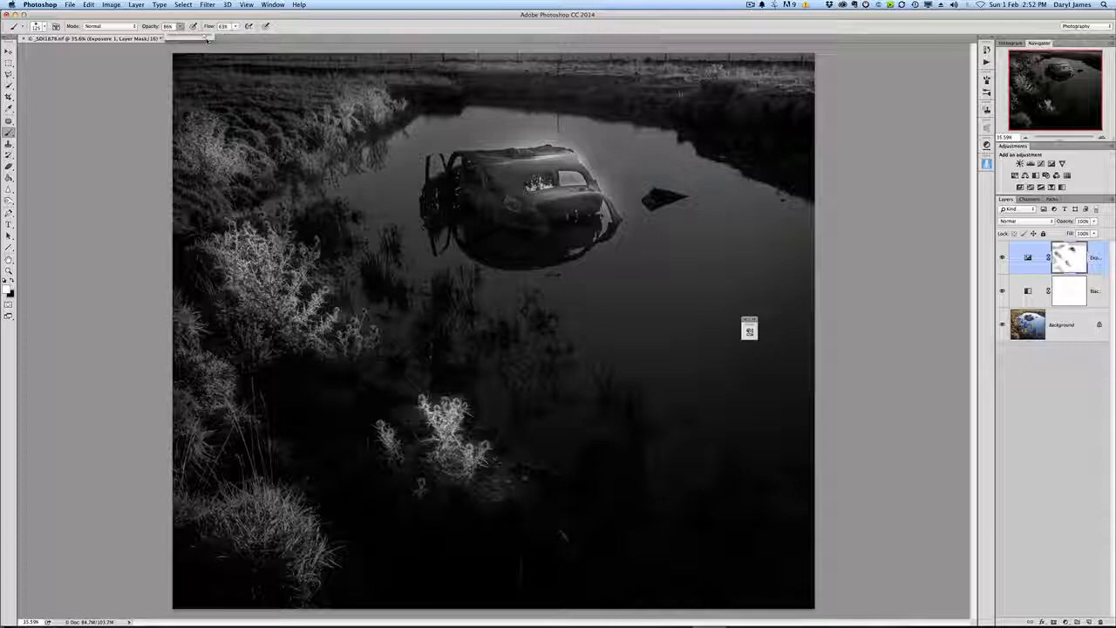
click(596, 163)
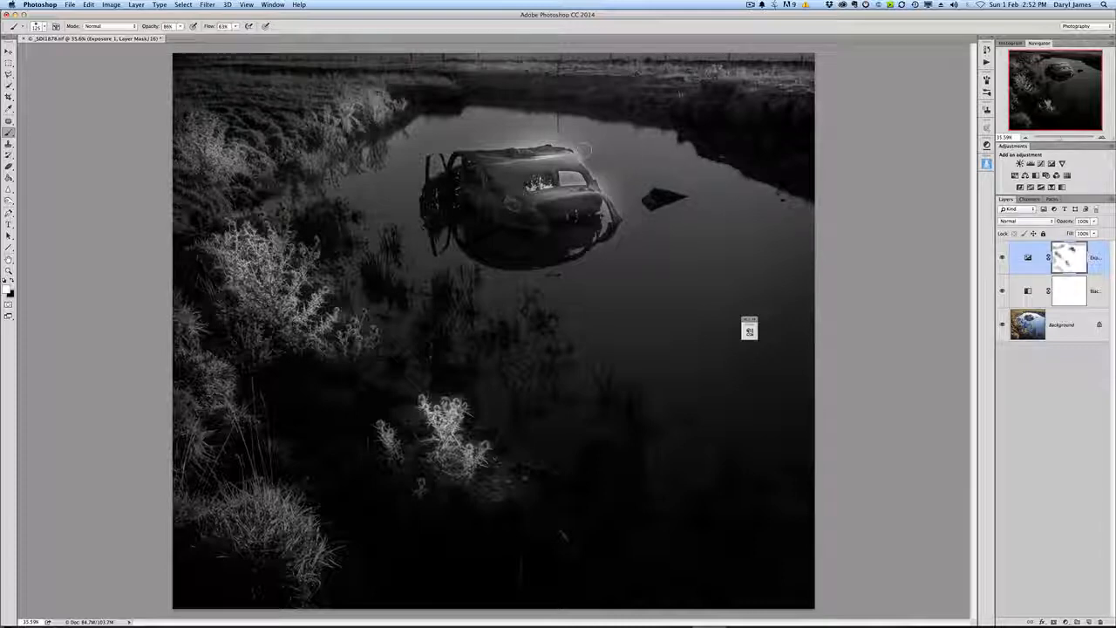
mouse_move(585, 148)
mouse_down()
mouse_move(612, 197)
mouse_move(580, 164)
mouse_move(613, 210)
mouse_move(579, 151)
mouse_move(549, 141)
mouse_move(624, 153)
mouse_move(511, 137)
mouse_up()
Step: Paint black on the mask with a smaller brush at 48% opacity to brighten the car's dark edge beside the rear window
scroll(579, 176, up, 6)
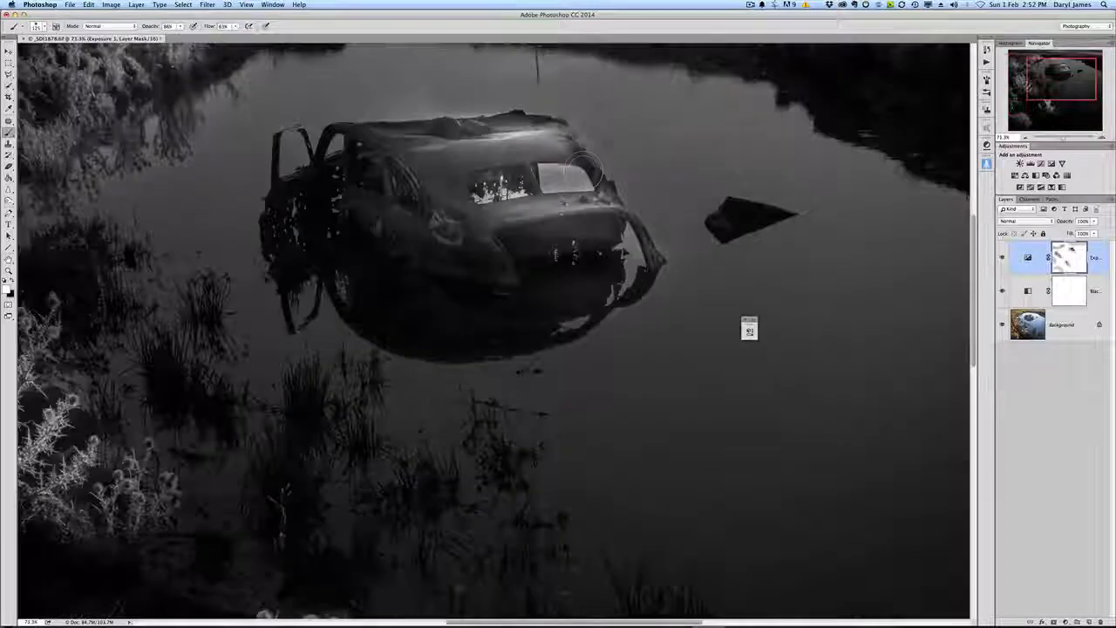
scroll(643, 193, up, 2)
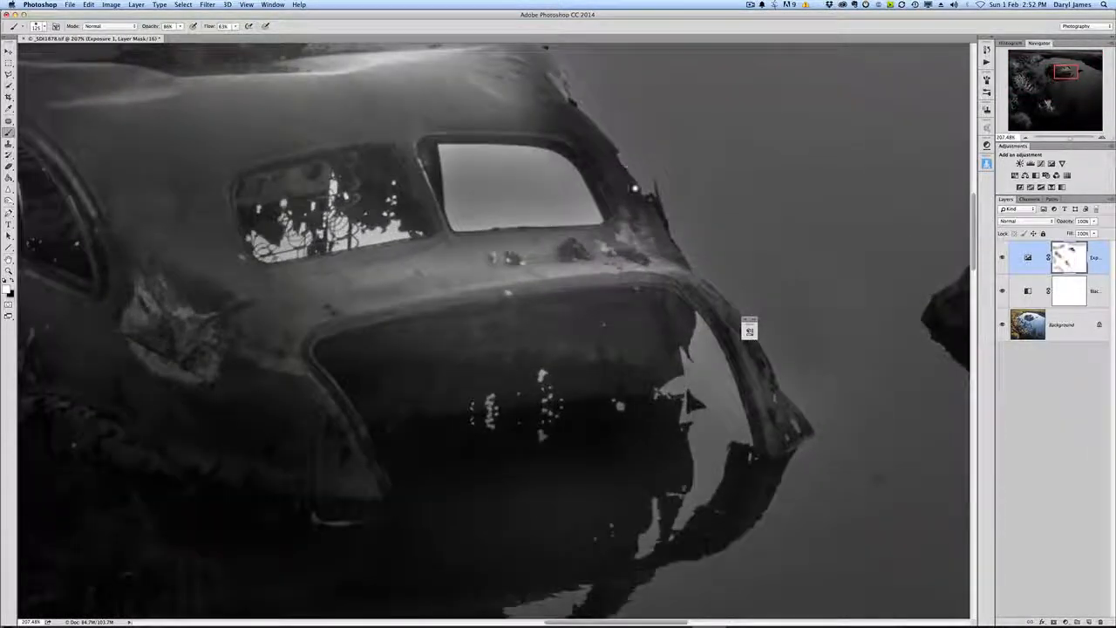
drag(629, 170, 626, 320)
key(bracketleft)
key(bracketleft)
key(bracketleft)
key(bracketleft)
key(bracketleft)
key(bracketleft)
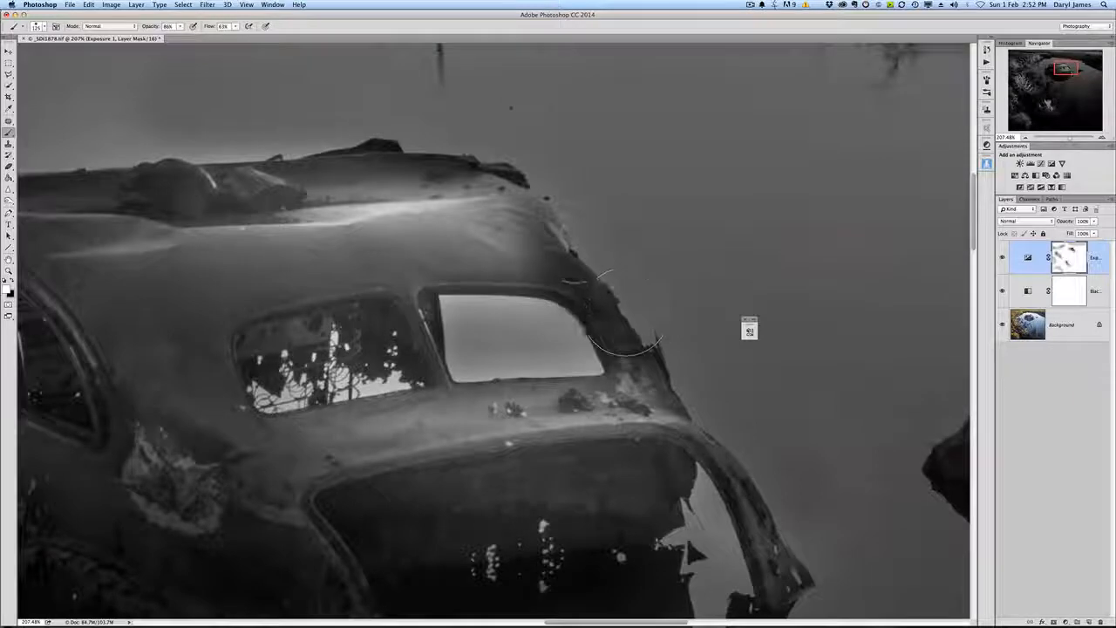
click(12, 282)
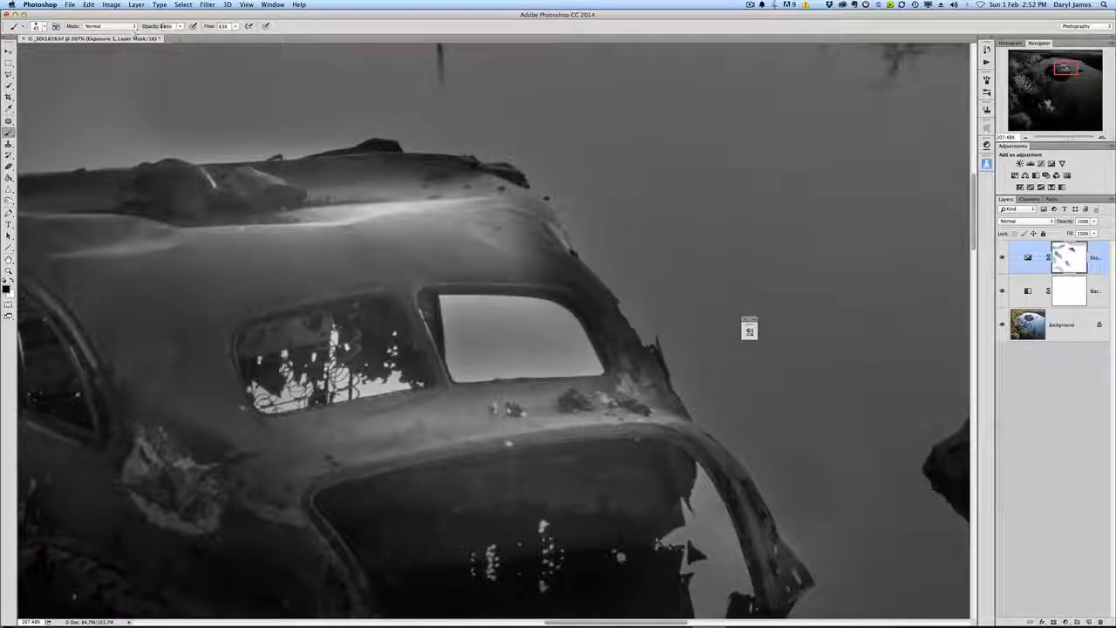
click(179, 27)
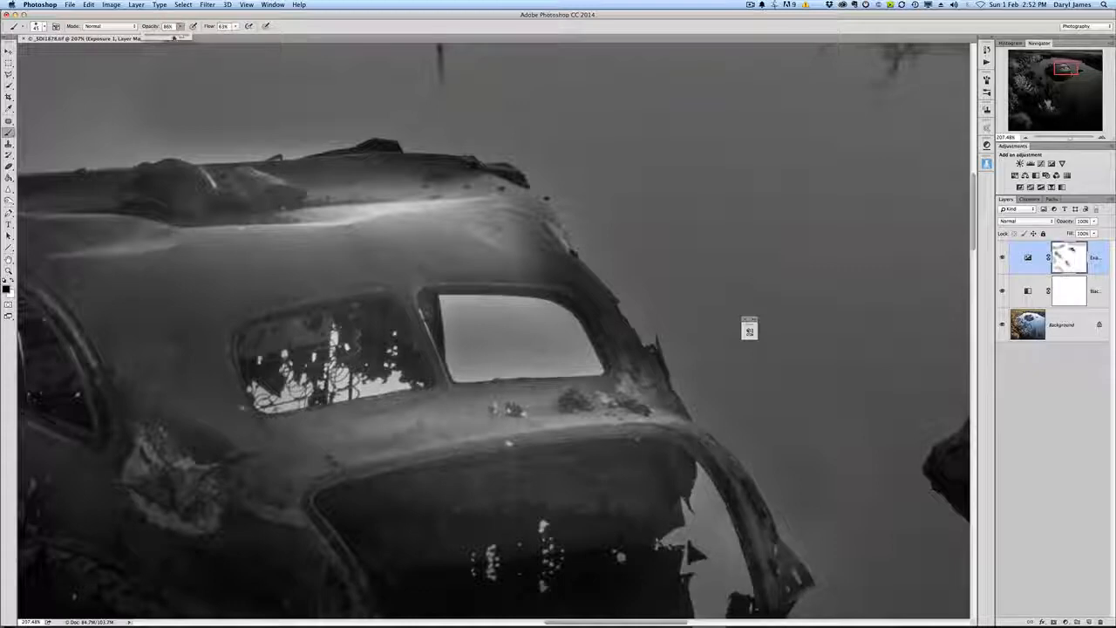
click(170, 38)
click(179, 27)
drag(183, 39, 166, 38)
mouse_move(539, 256)
mouse_down()
mouse_move(509, 254)
mouse_move(641, 364)
mouse_move(593, 297)
mouse_move(631, 351)
mouse_up()
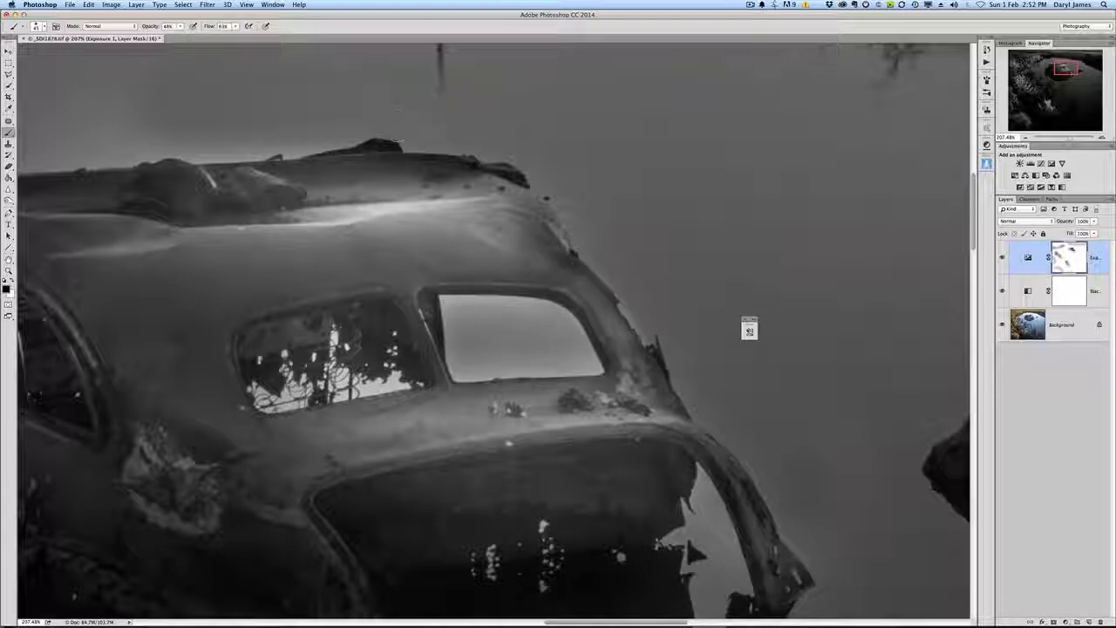
click(751, 5)
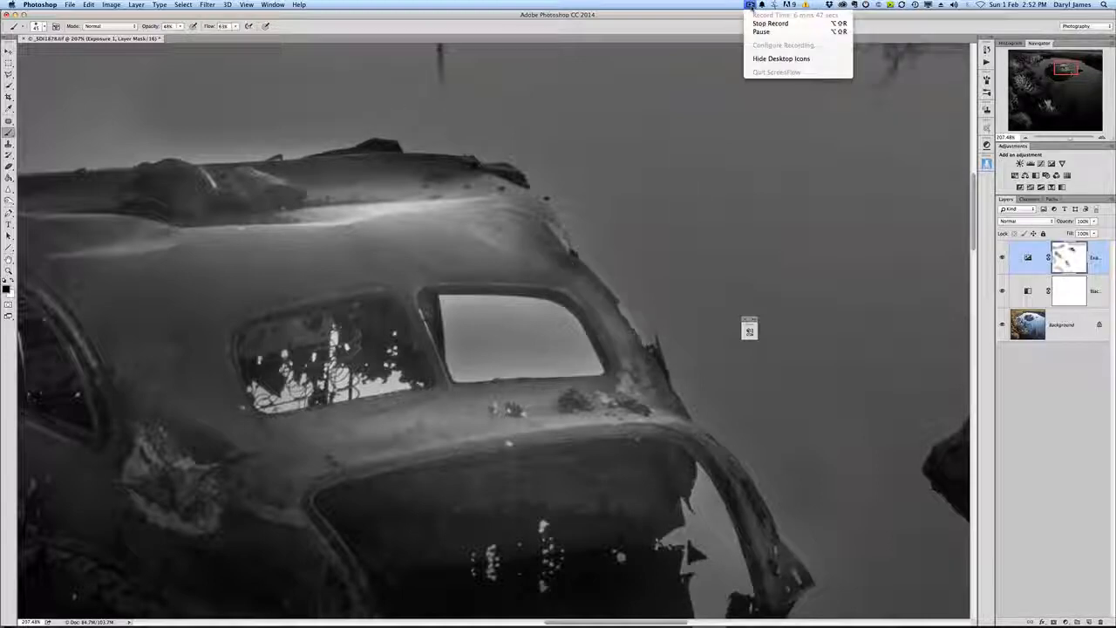